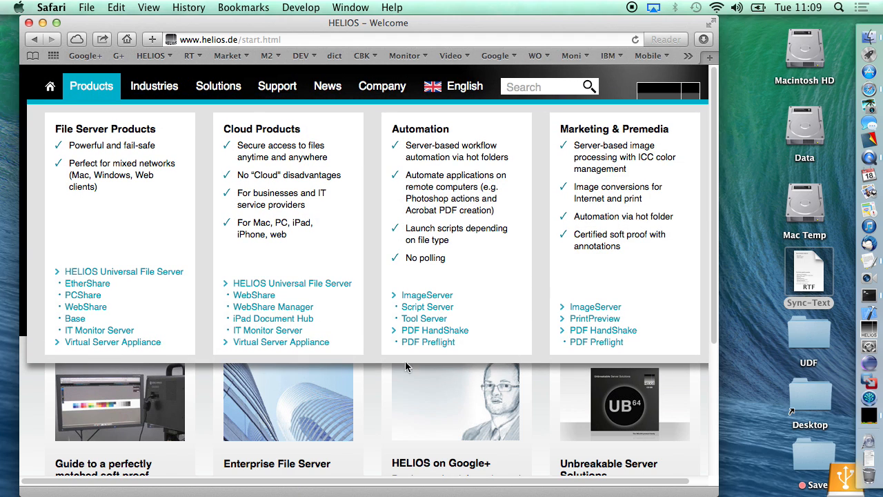
# Step: Return to the HELIOS start page and switch the carousel to the dt Tools Sync slide
pyautogui.click(49, 87)
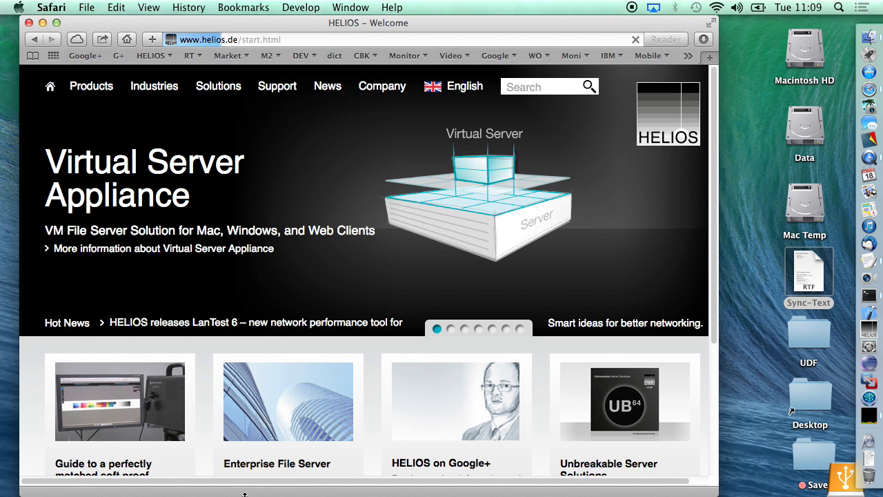
pyautogui.click(491, 330)
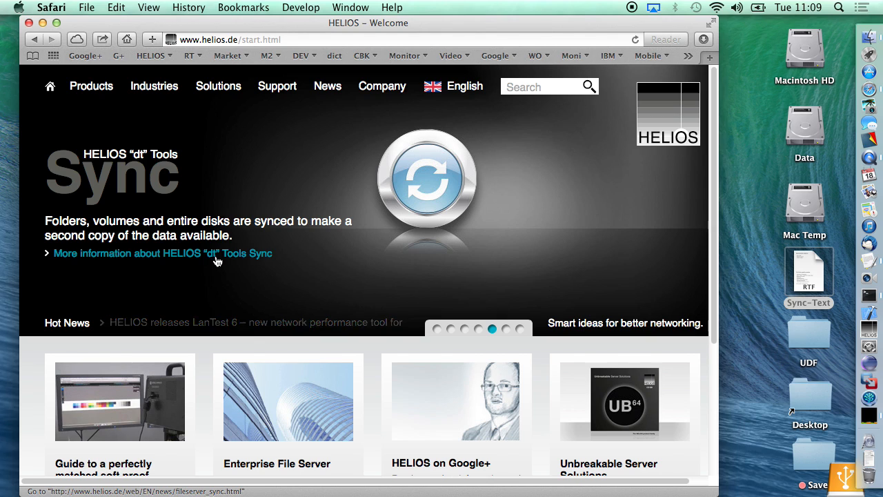
# Step: Read through the HELIOS dt Tools Sync press release, then go to the home page and close Safari
pyautogui.click(215, 257)
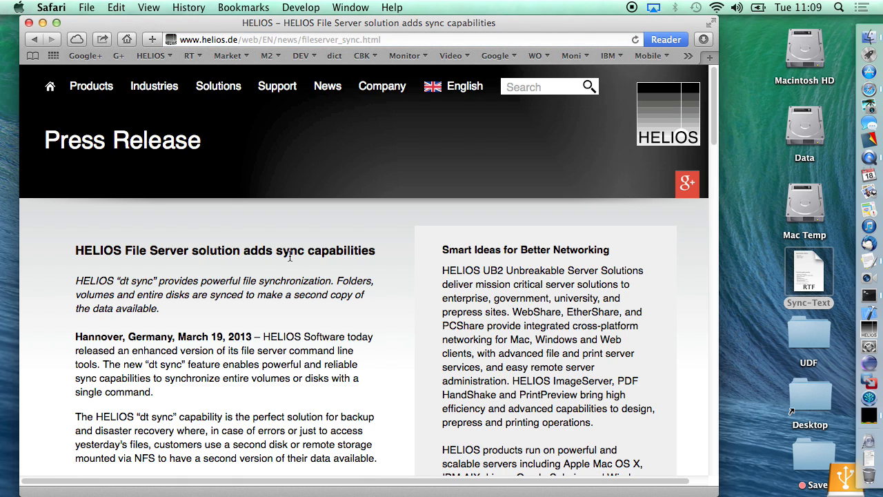
pyautogui.scroll(-2, 259, 317)
pyautogui.scroll(-15, 258, 318)
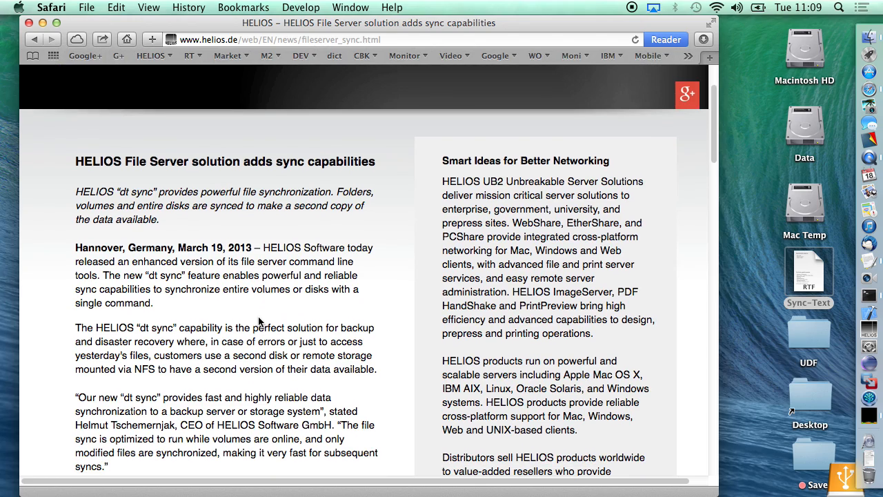
pyautogui.scroll(-3, 258, 317)
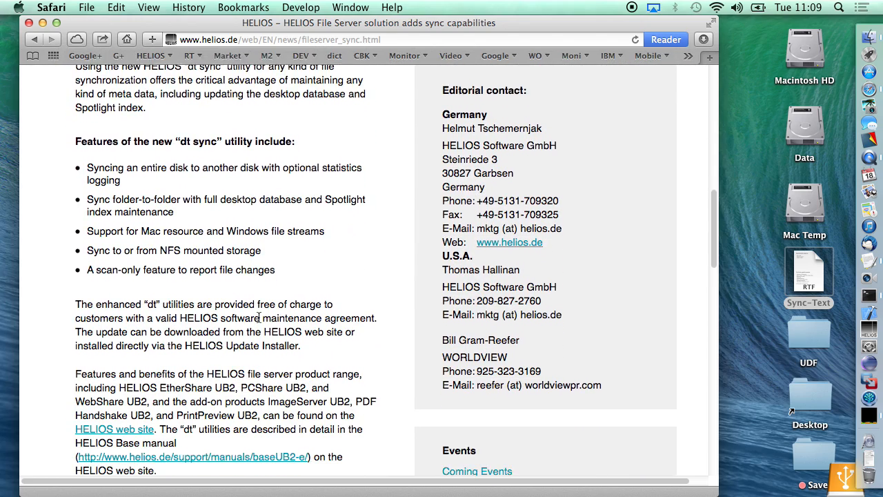
pyautogui.scroll(8, 259, 317)
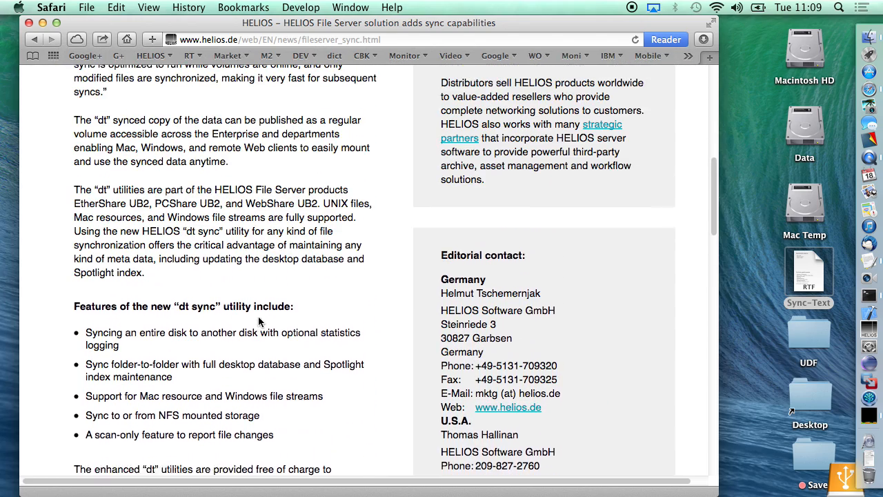
pyautogui.scroll(-3, 259, 319)
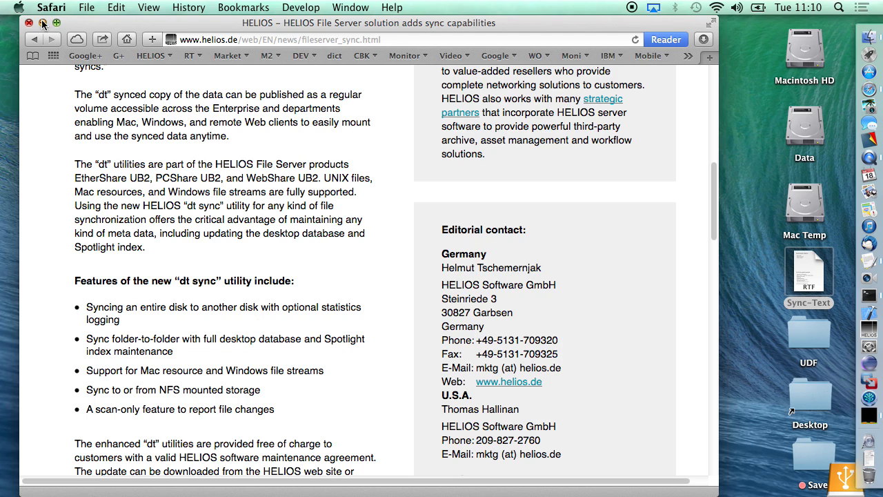
pyautogui.click(126, 39)
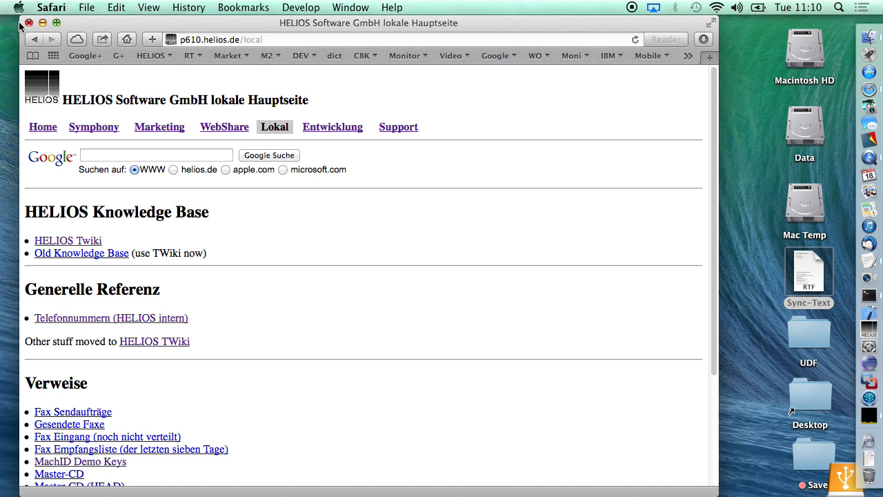
pyautogui.click(29, 24)
# Step: Launch HELIOS Admin and log in to localhost with the admin's username and password
pyautogui.click(868, 329)
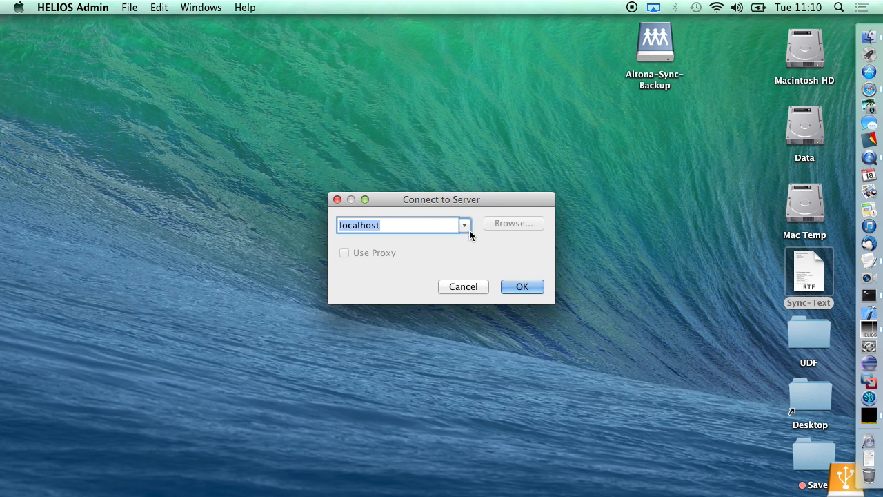
pyautogui.click(522, 289)
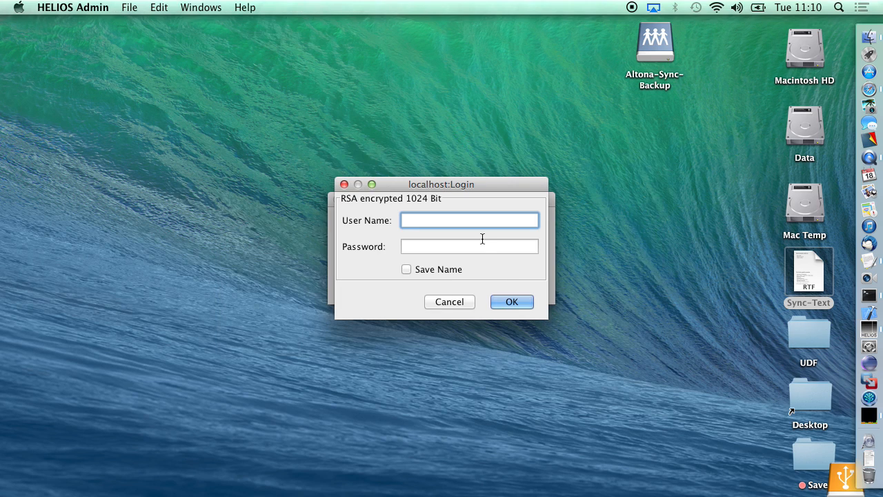
pyautogui.write('helmut')
pyautogui.press('Tab')
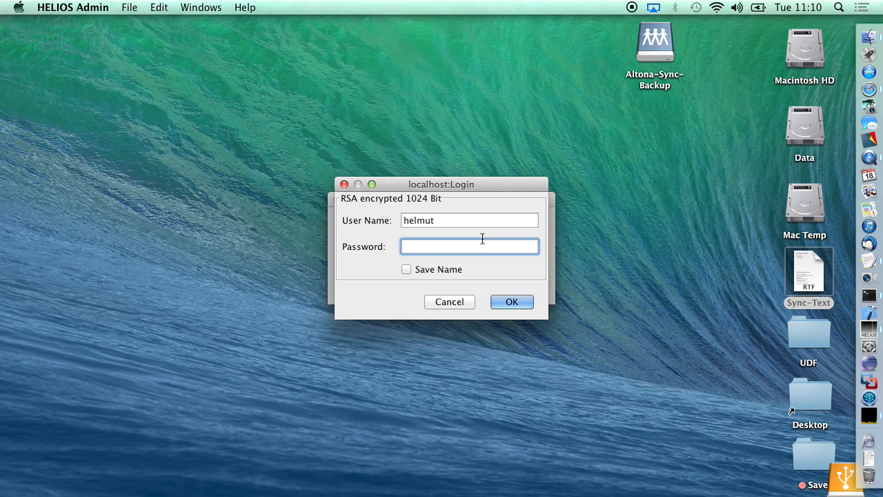
pyautogui.write('•••••')
pyautogui.press('Return')
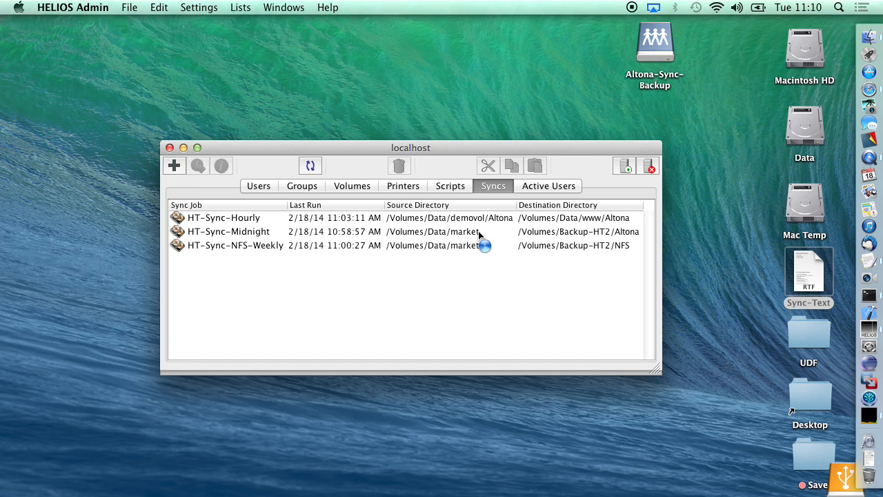
# Step: Browse the Users, Groups and Volumes lists, then return to Syncs and select HT-Sync-Hourly
pyautogui.click(259, 186)
pyautogui.click(307, 186)
pyautogui.click(372, 186)
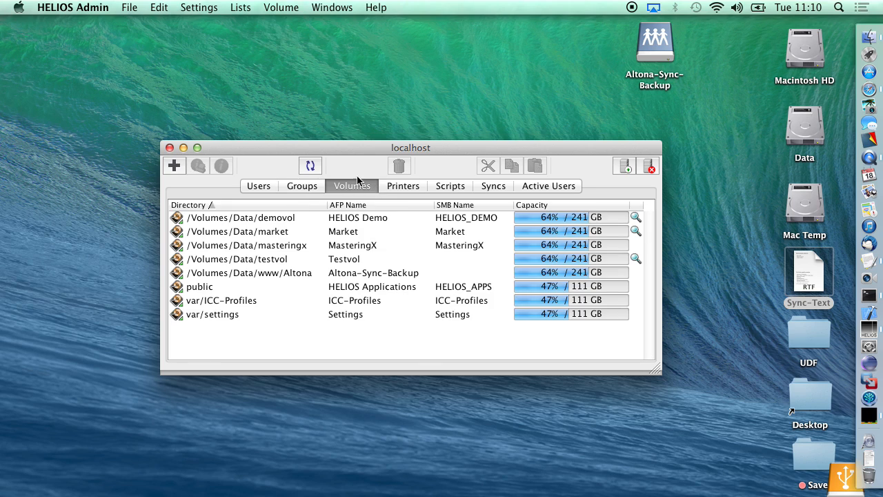
pyautogui.click(497, 187)
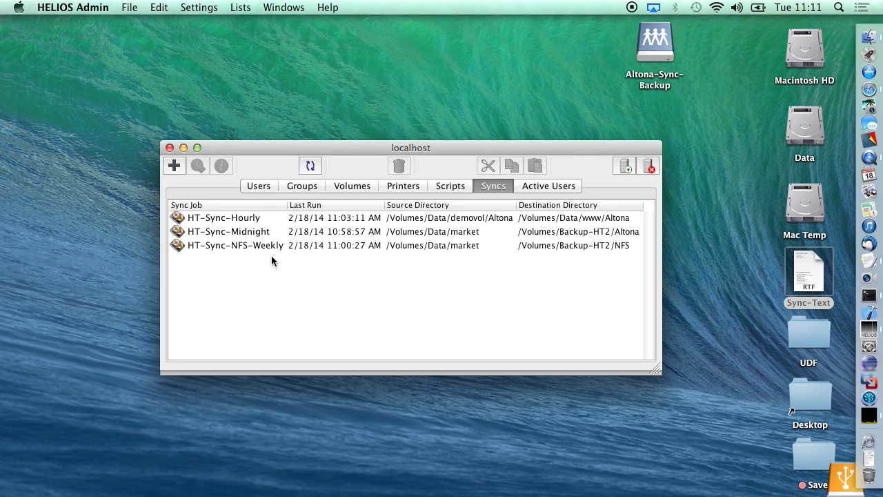
pyautogui.click(258, 220)
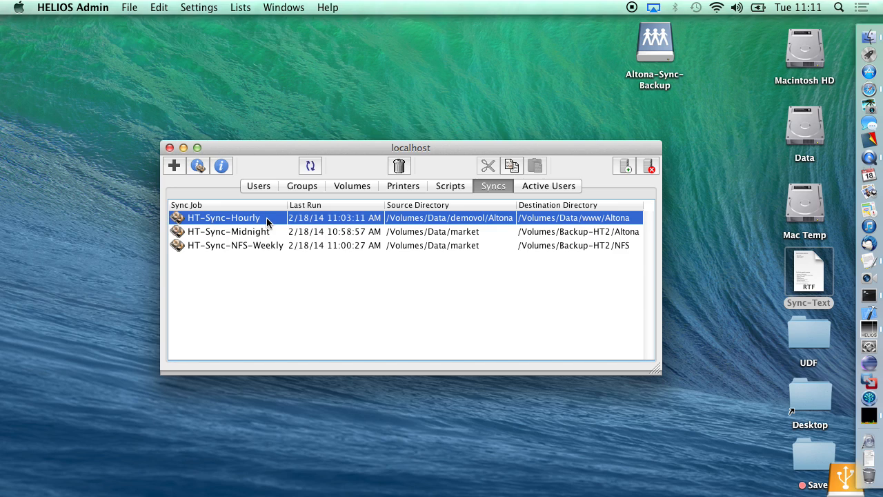
pyautogui.click(261, 235)
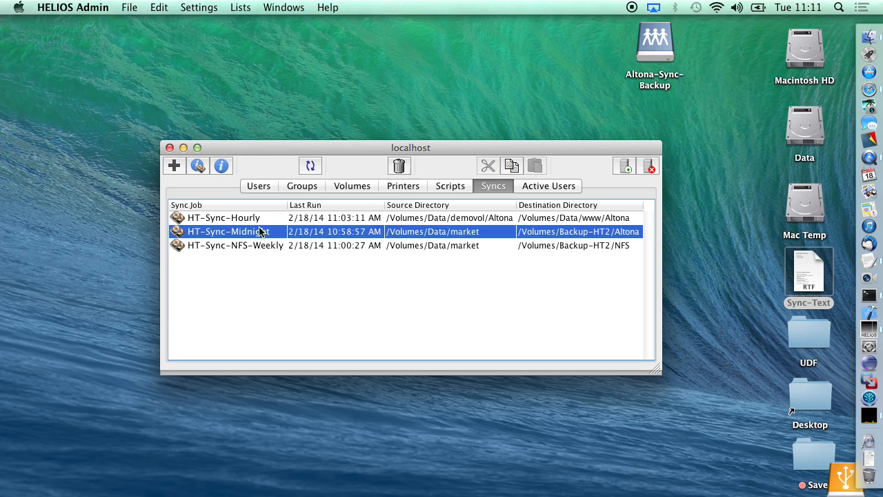
pyautogui.click(223, 166)
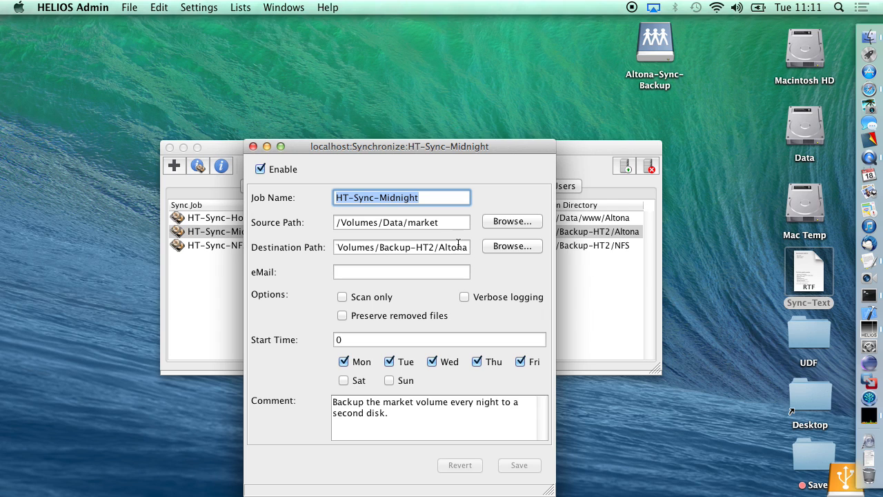
pyautogui.click(252, 147)
pyautogui.click(229, 247)
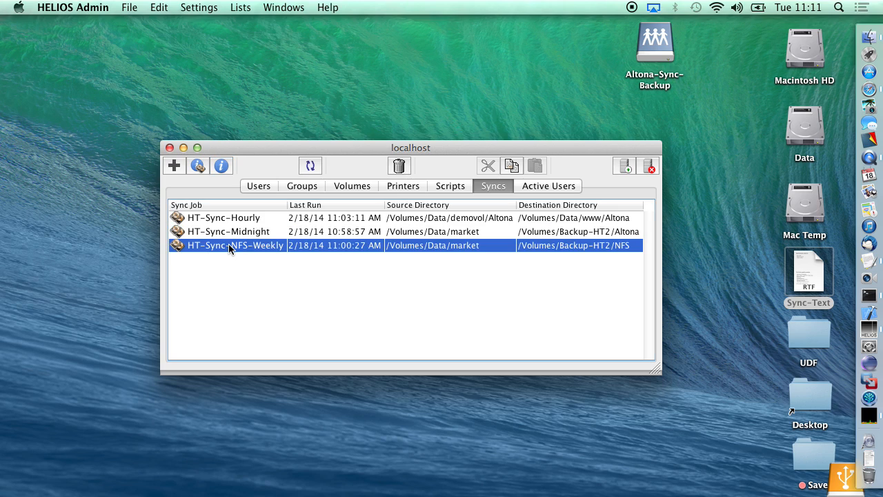
pyautogui.click(219, 167)
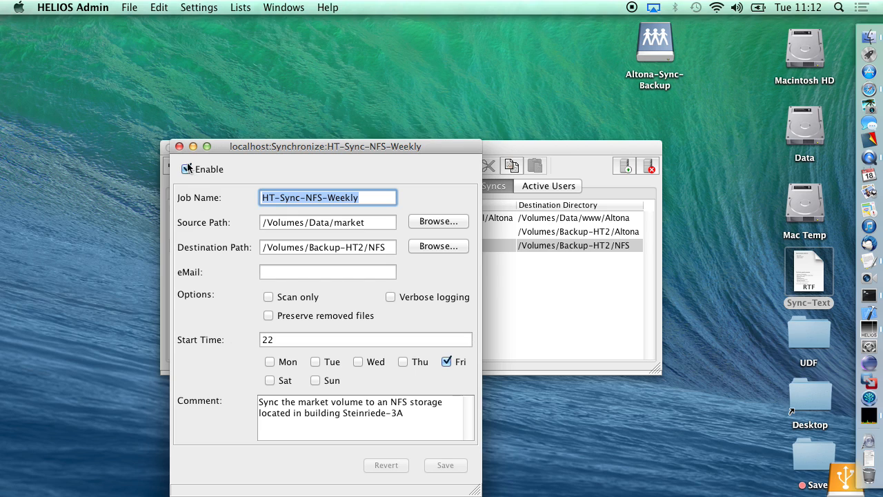
pyautogui.click(179, 147)
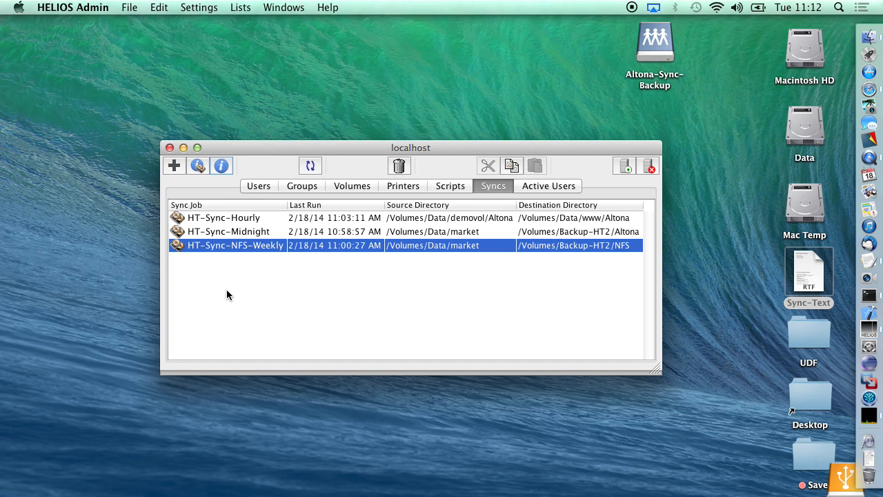
pyautogui.click(237, 218)
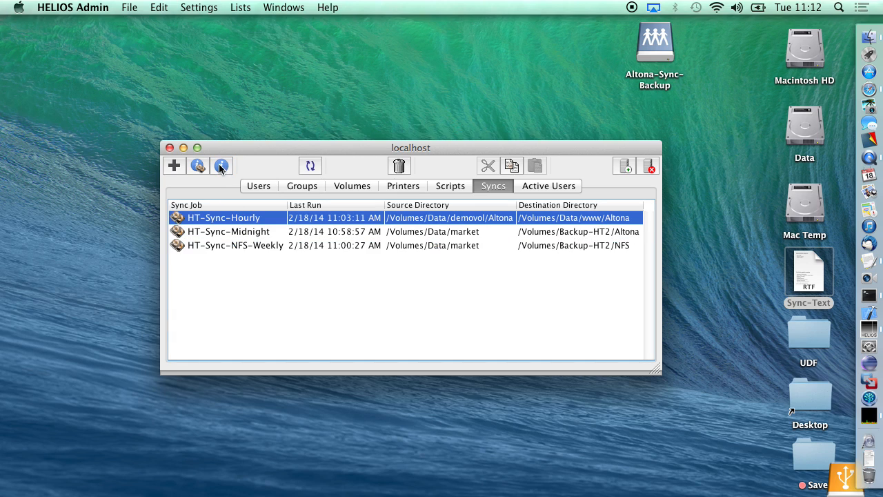
# Step: Enter and save a notification e-mail address in HT-Sync-Hourly's eMail setting
pyautogui.click(220, 166)
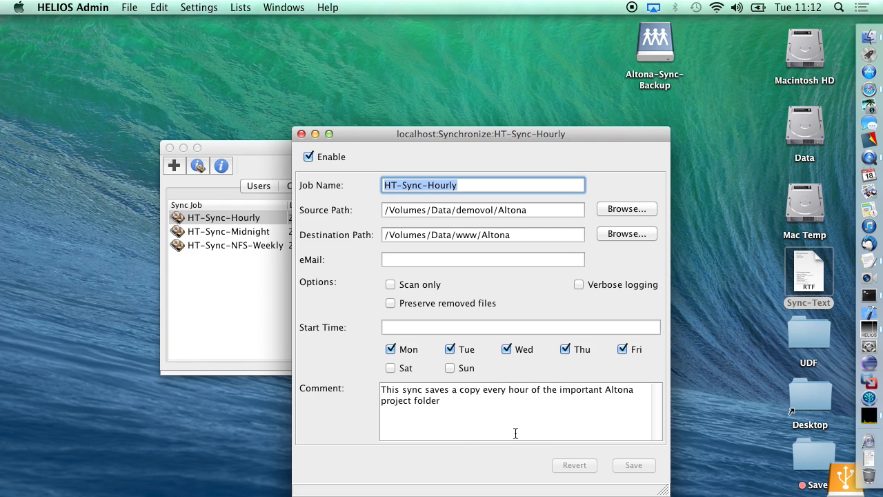
pyautogui.click(466, 257)
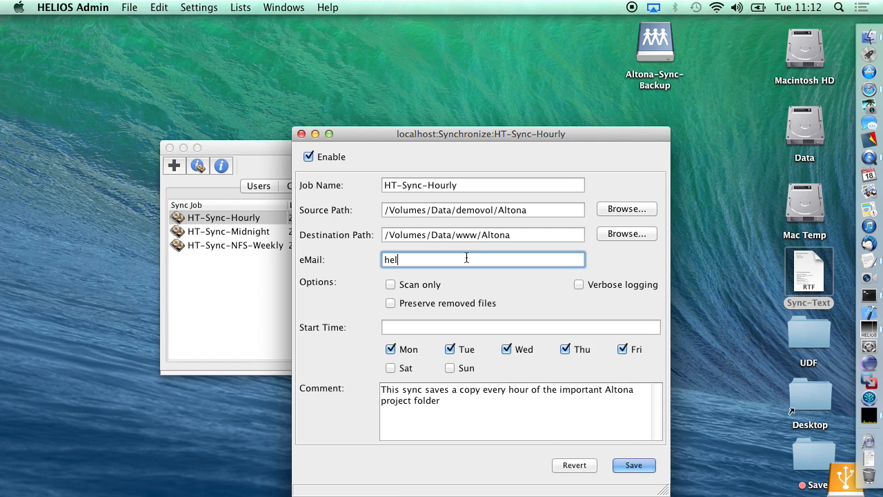
pyautogui.press('Return')
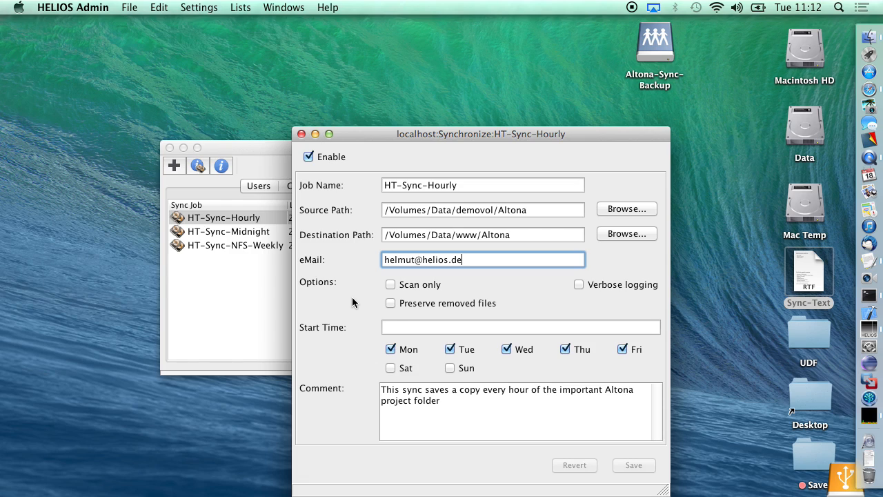
# Step: Close the job settings and review the /Volumes/Data/www/Altona volume, shared as Altona-Sync-Backup
pyautogui.click(300, 134)
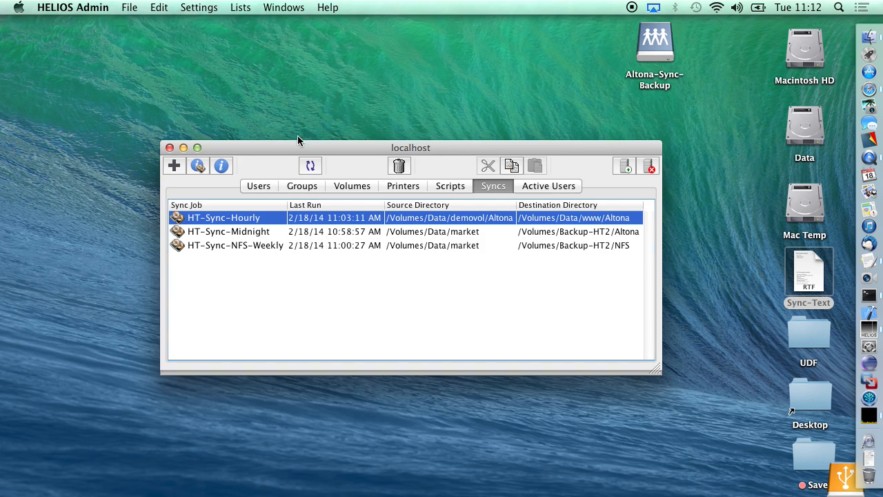
pyautogui.click(339, 183)
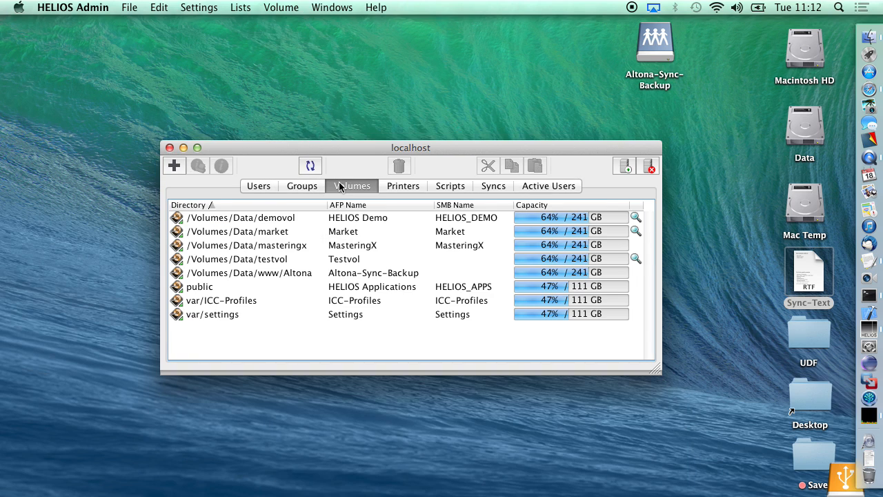
pyautogui.click(282, 273)
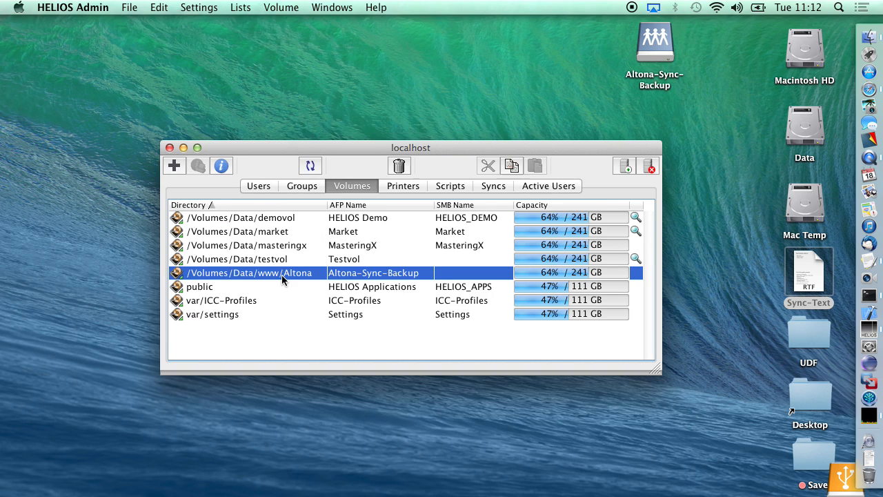
pyautogui.click(221, 168)
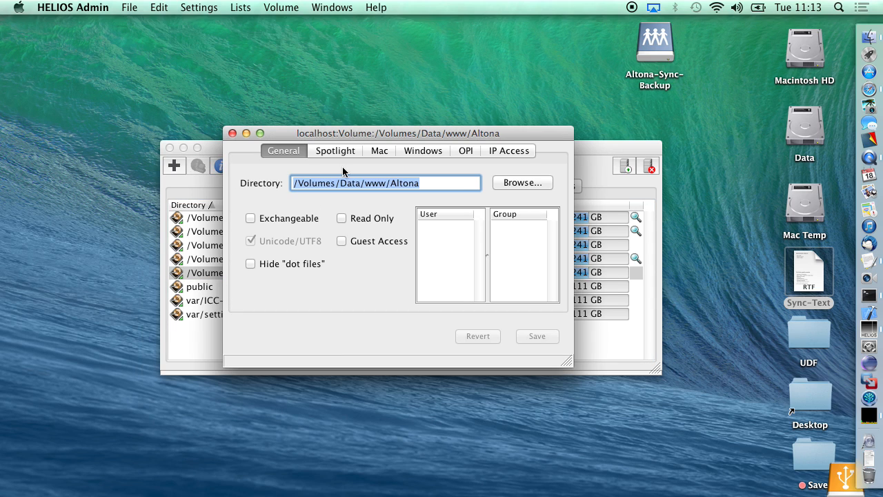
pyautogui.click(233, 133)
pyautogui.click(652, 50)
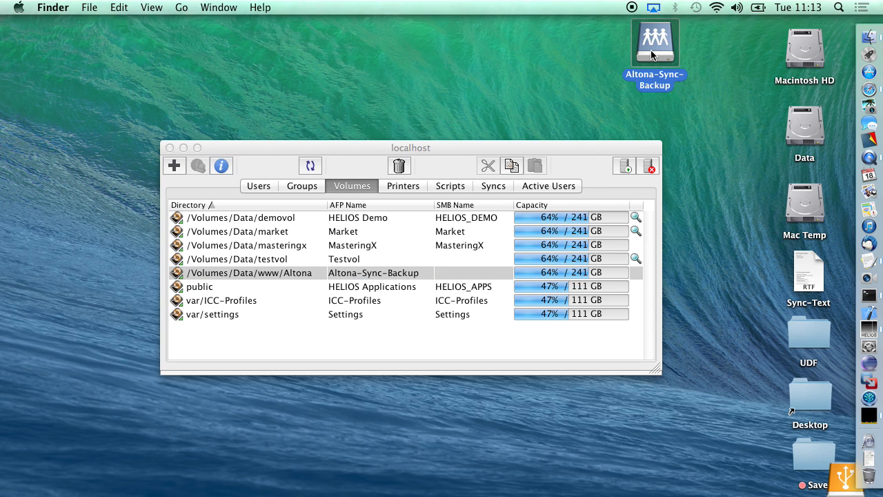
# Step: Open Altona-Sync-Backup, permanently delete all 14 files, and close the emptied window
pyautogui.doubleClick(651, 51)
pyautogui.press('super+a')
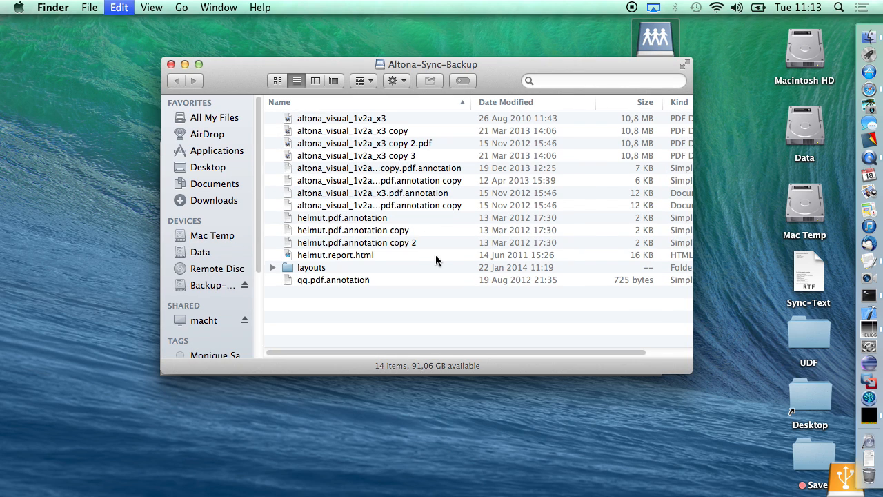
pyautogui.press('super+BackSpace')
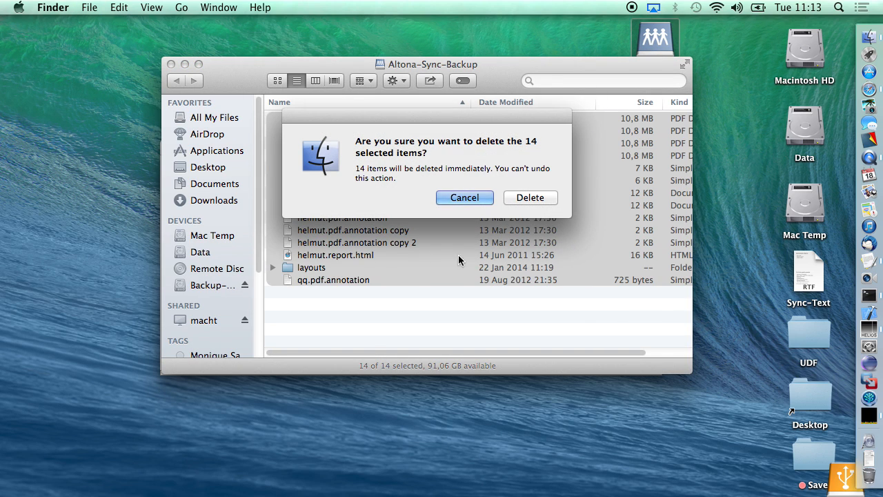
pyautogui.click(523, 197)
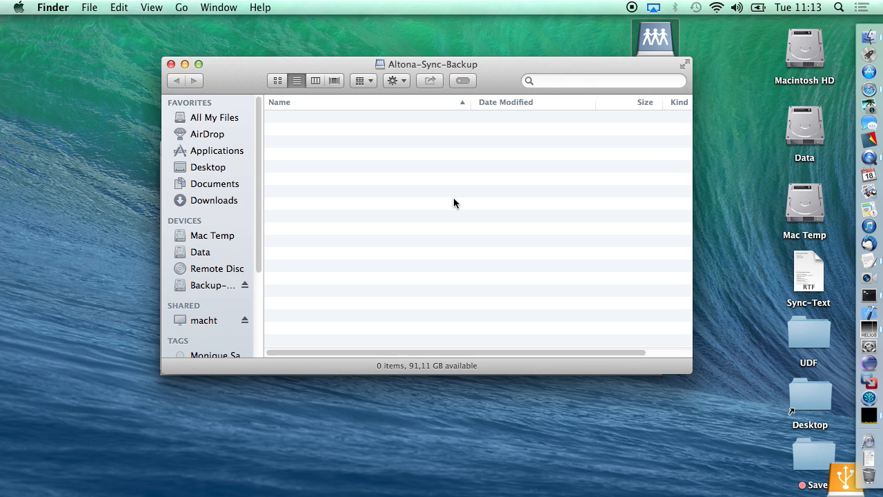
pyautogui.click(170, 64)
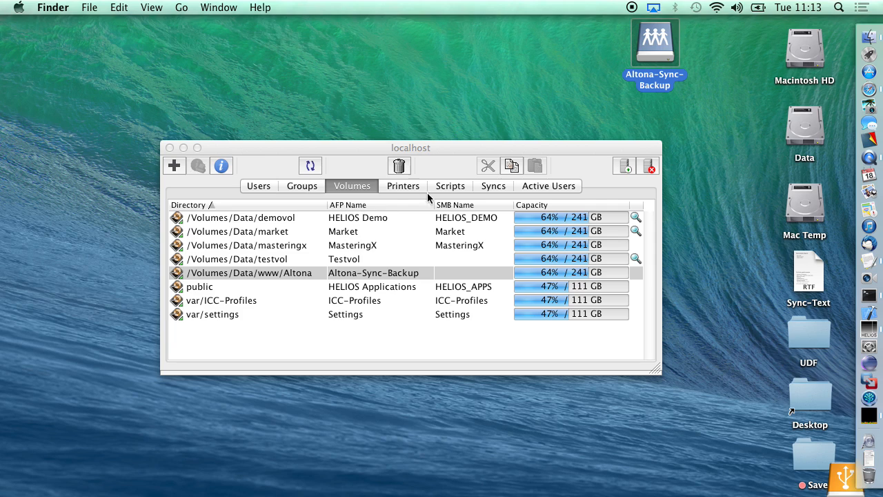
# Step: Run HT-Sync-Hourly now, then reopen Altona-Sync-Backup to check its 14 restored files
pyautogui.click(495, 186)
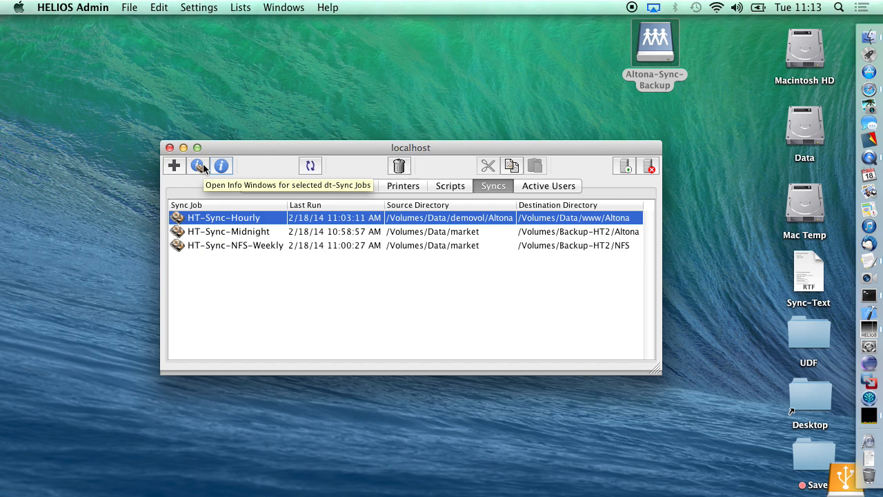
pyautogui.click(200, 166)
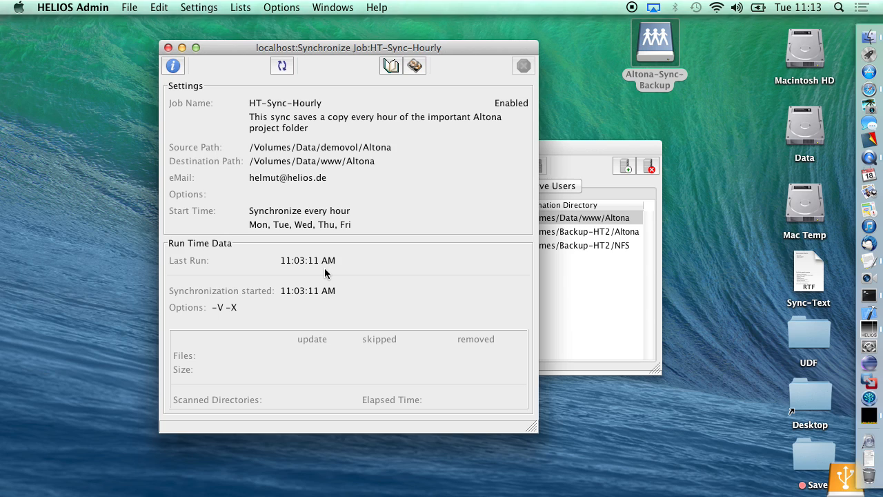
pyautogui.click(414, 69)
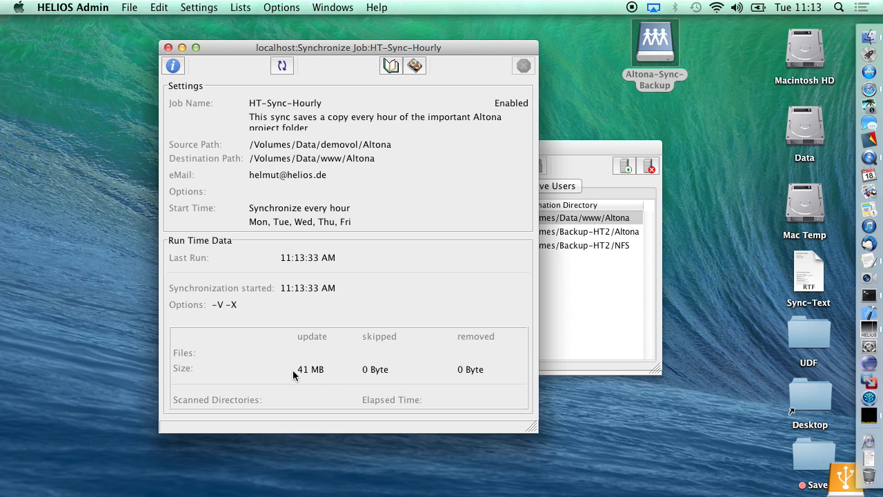
pyautogui.moveTo(304, 373)
pyautogui.click(168, 47)
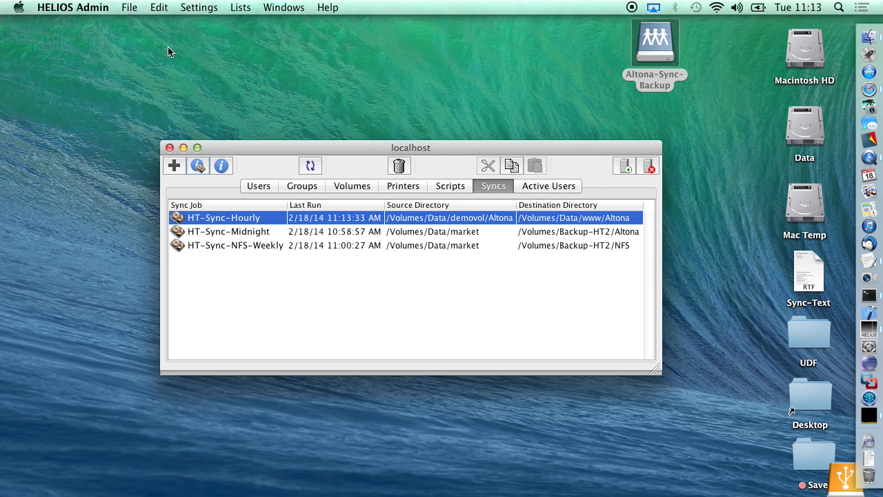
pyautogui.doubleClick(656, 47)
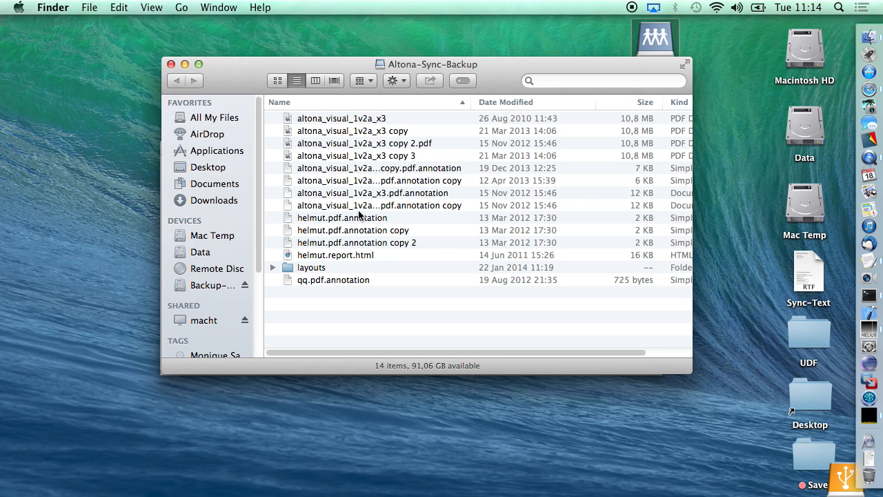
# Step: Close the Altona-Sync-Backup Finder window after confirming the restored files
pyautogui.click(171, 64)
pyautogui.click(172, 64)
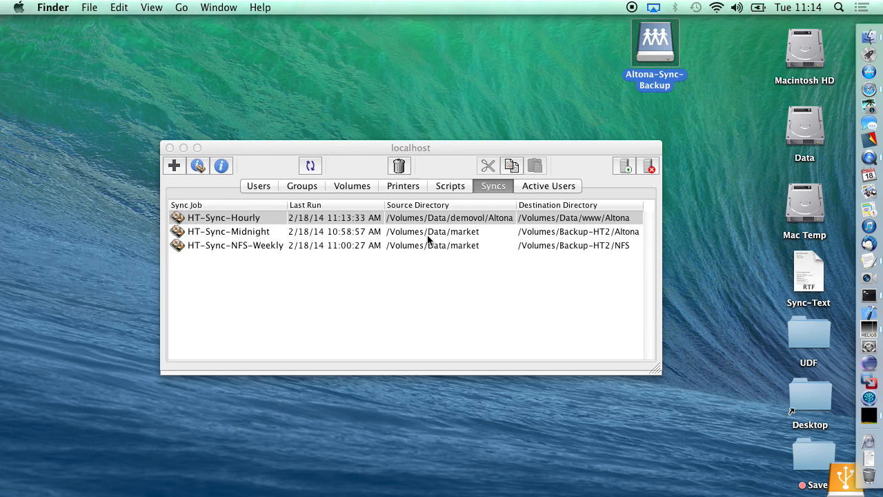
# Step: Switch to Volumes and back to Syncs, then open the Sync-Text notes in TextEdit
pyautogui.click(349, 187)
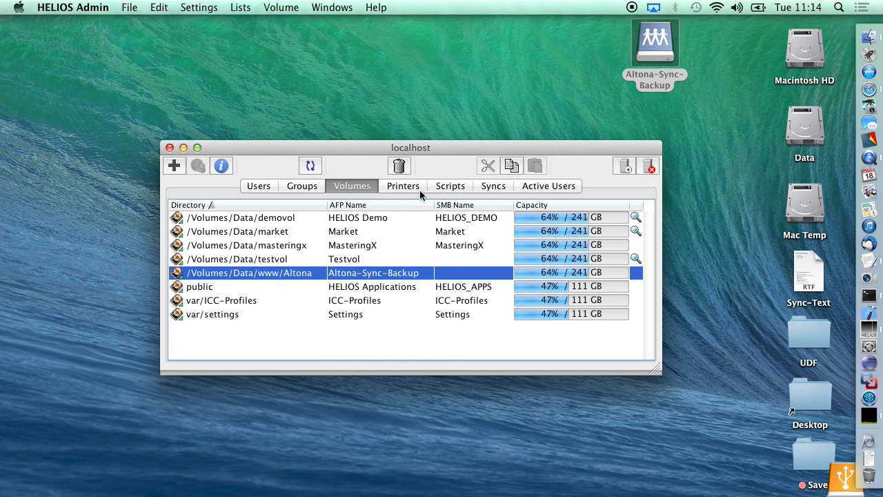
pyautogui.click(492, 187)
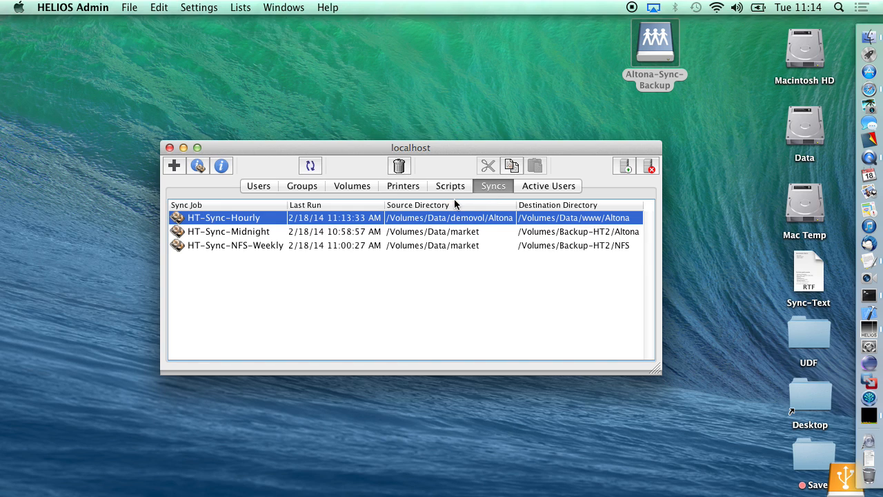
pyautogui.doubleClick(821, 275)
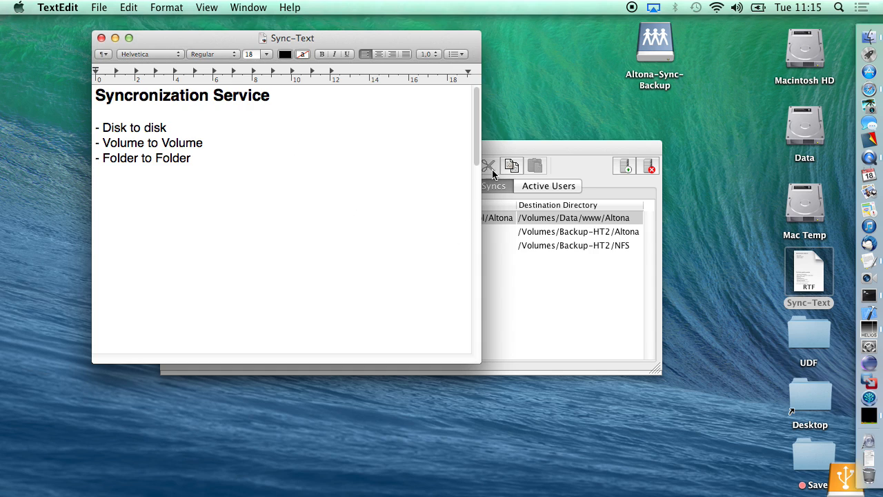
# Step: Scroll Sync-Text down to the file/folder properties list ending 'All this needs to be preserved!'
pyautogui.moveTo(476, 139); pyautogui.dragTo(474, 219)
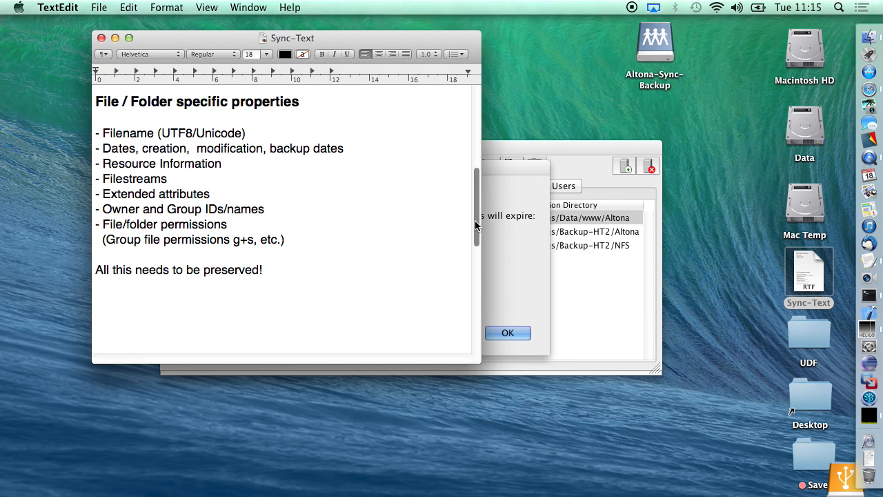
# Step: Dismiss HELIOS Admin's licence-expiry alert and return to the Sync-Text notes in TextEdit
pyautogui.click(521, 290)
pyautogui.click(510, 334)
pyautogui.click(297, 113)
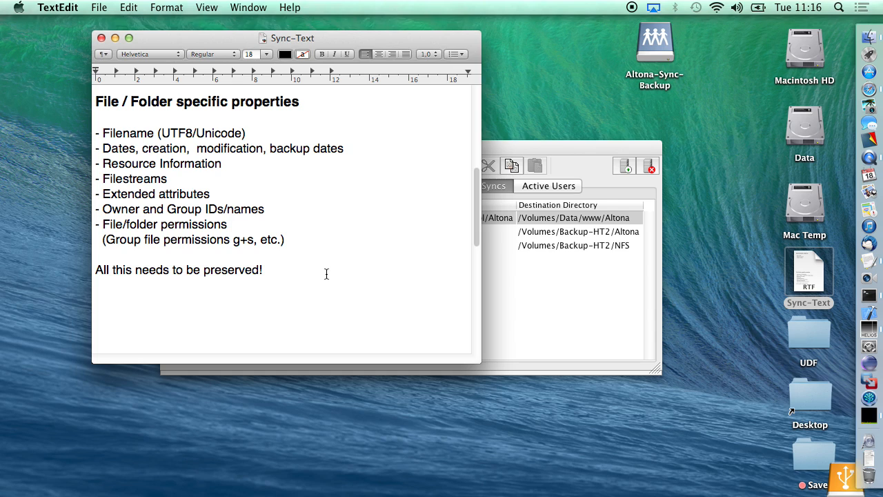
# Step: Read the Sync-Text notes down to Server specific capabilities, then put the TextEdit window away
pyautogui.scroll(-10, 326, 274)
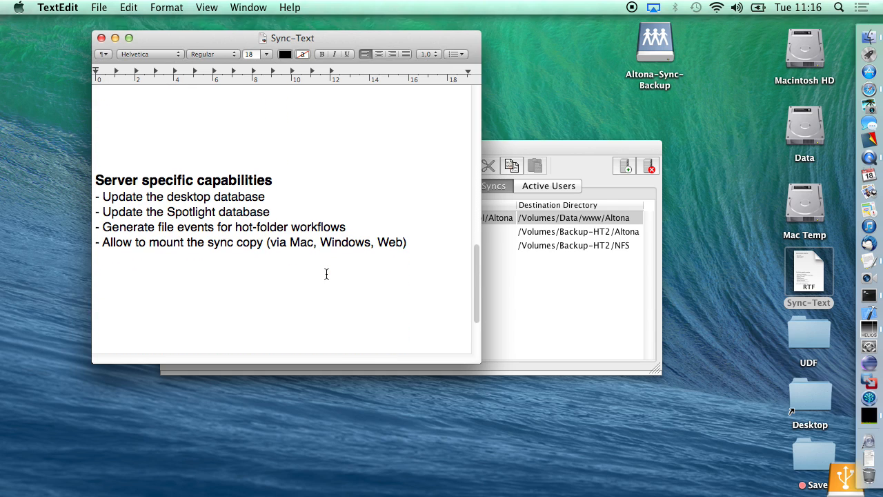
pyautogui.scroll(-3, 326, 274)
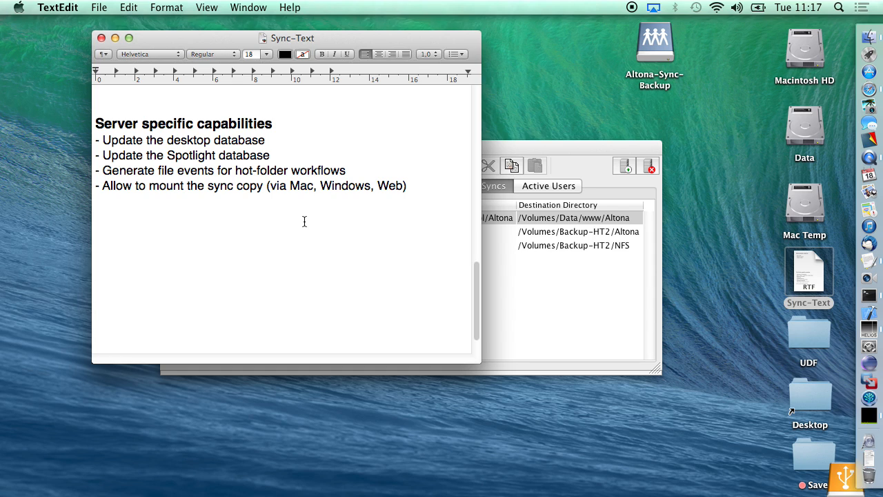
pyautogui.press('super+q')
# Step: Delete all 14 files on the Altona-Sync-Backup volume immediately
pyautogui.click(653, 45)
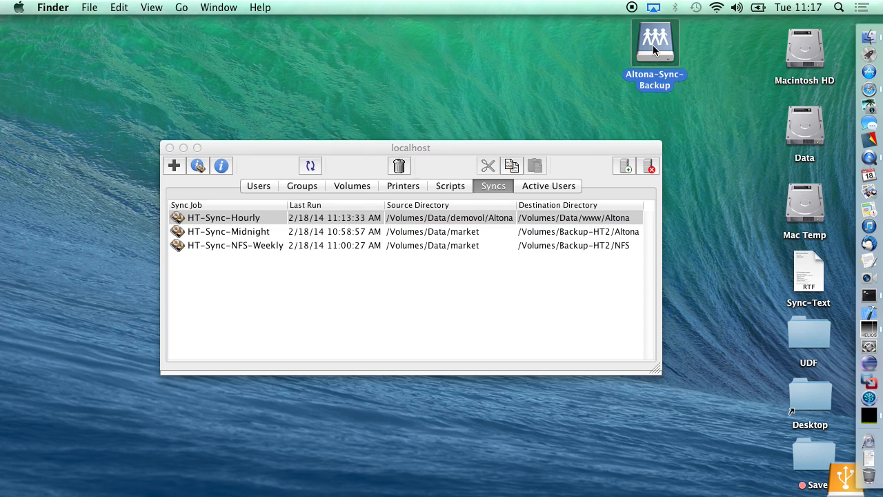
pyautogui.doubleClick(652, 45)
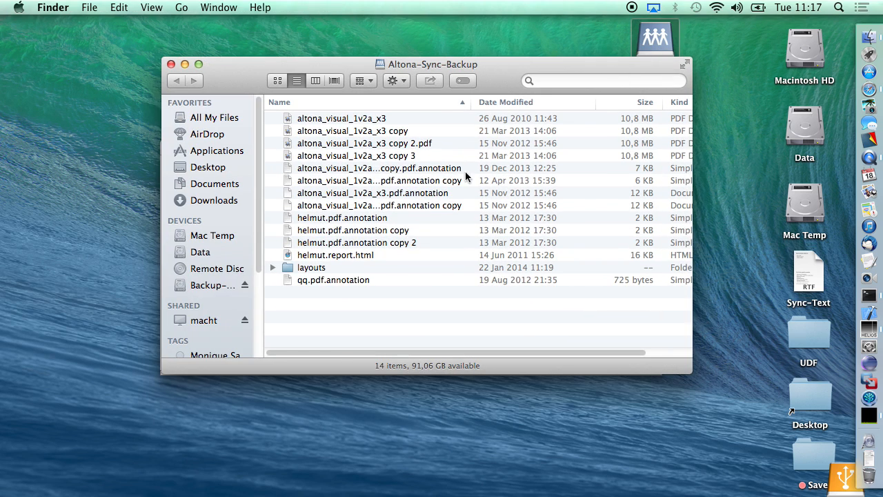
pyautogui.click(321, 119)
pyautogui.keyDown('shift'); pyautogui.click(309, 279); pyautogui.keyUp('shift')
pyautogui.press('alt+super+BackSpace')
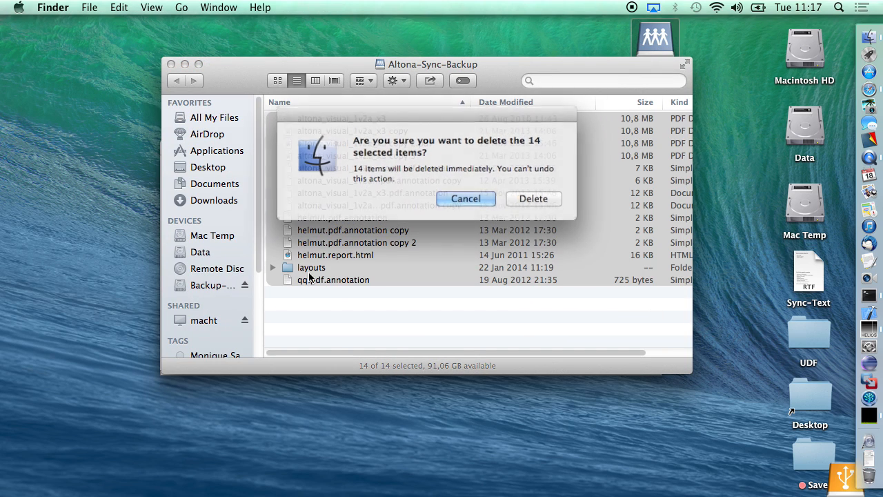
pyautogui.click(532, 197)
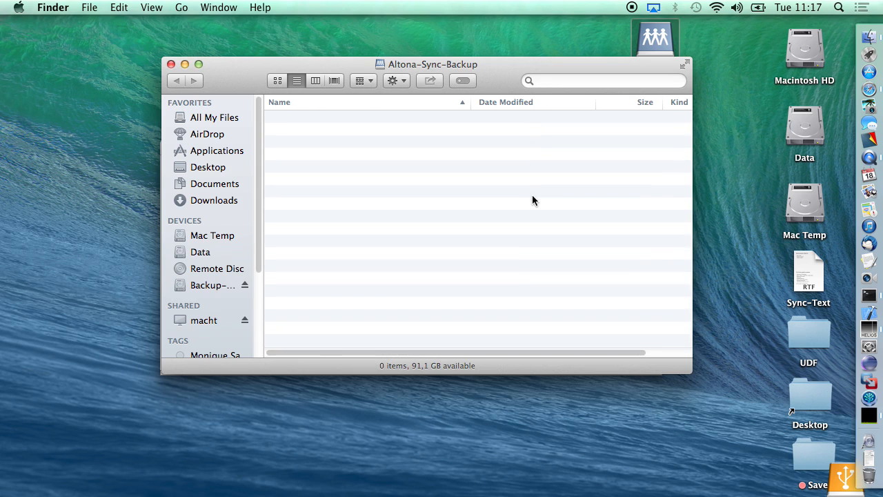
# Step: Move all 24 folders in Backup-HT2's Altona folder to the Trash and close that window
pyautogui.doubleClick(843, 475)
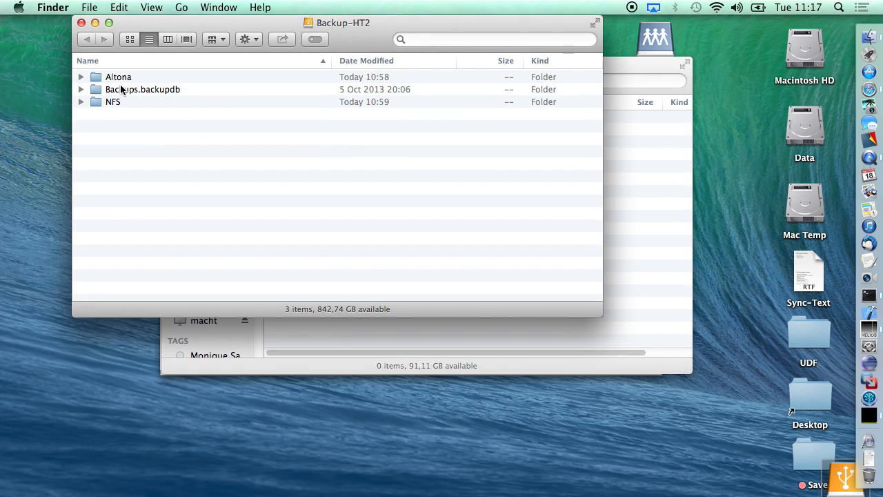
pyautogui.doubleClick(116, 78)
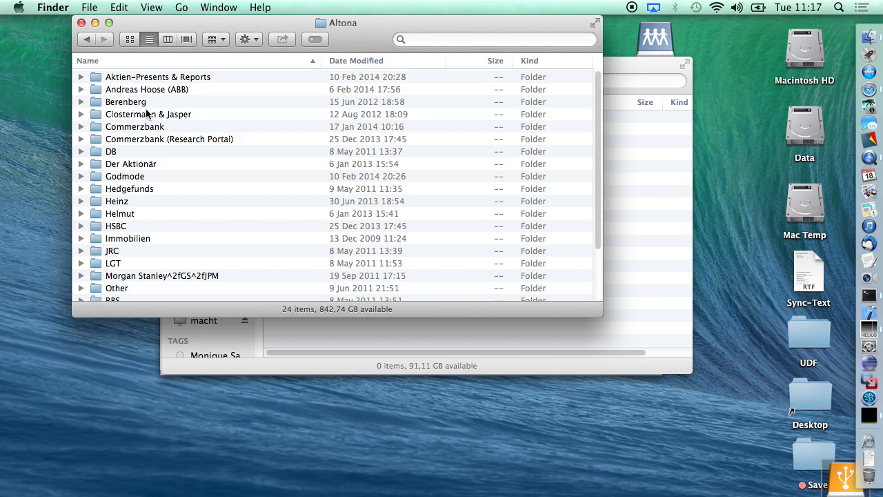
pyautogui.press('super+a')
pyautogui.press('super+BackSpace')
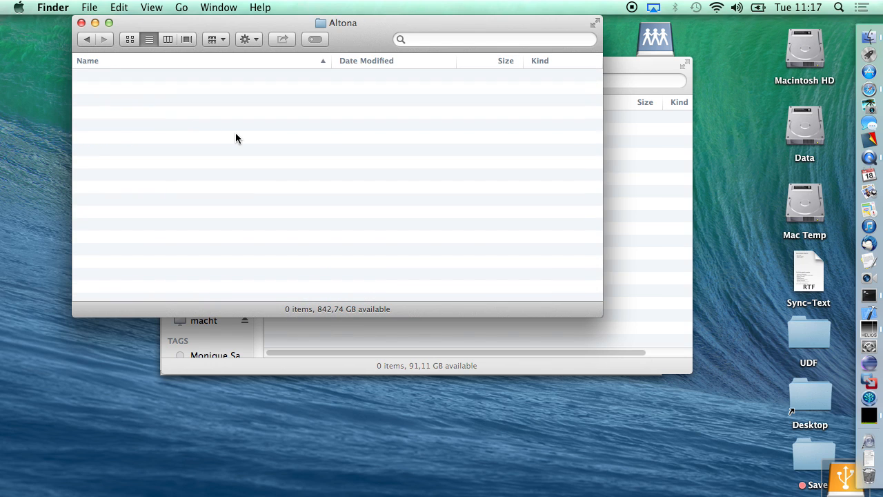
pyautogui.press('super+w')
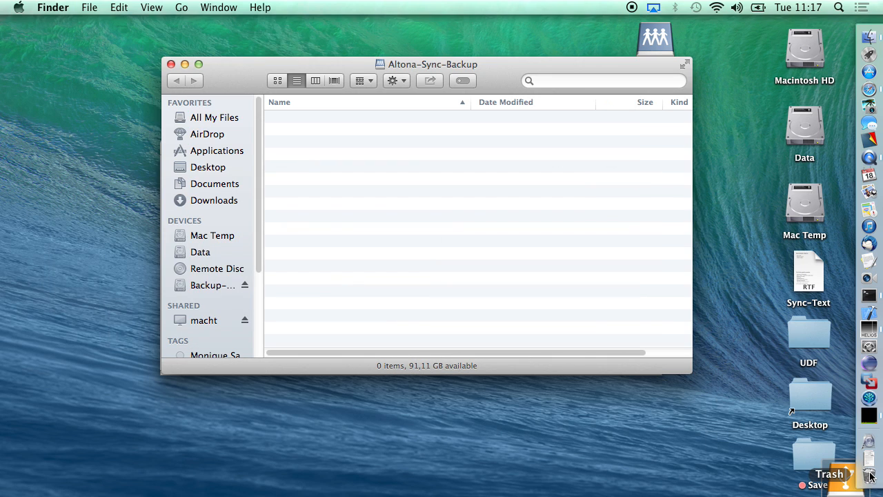
# Step: Empty the Trash from the Dock and close the Altona-Sync-Backup window
pyautogui.rightClick(870, 476)
pyautogui.click(804, 469)
pyautogui.press('Return')
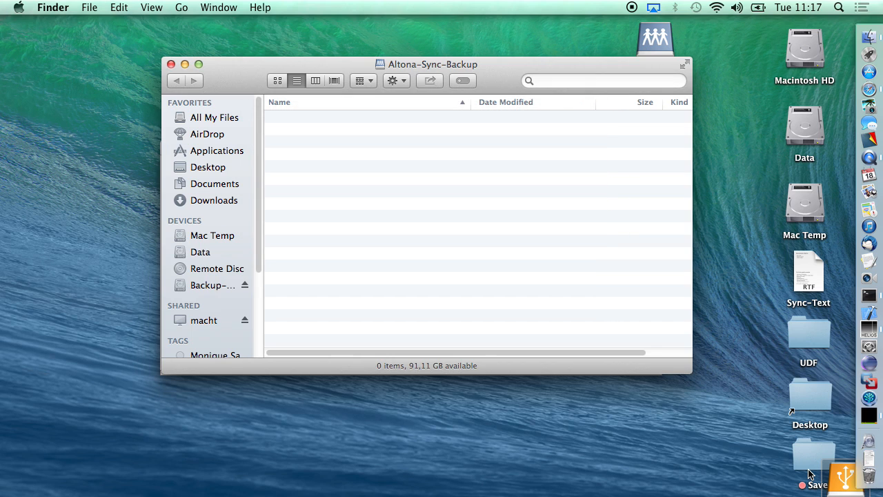
pyautogui.press('super+w')
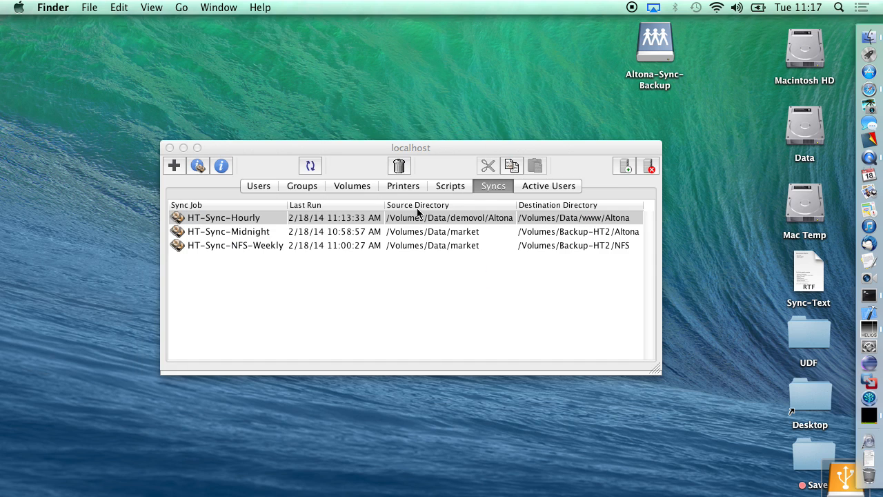
# Step: Start the HT-Sync-Hourly job again from its run-time window
pyautogui.click(265, 217)
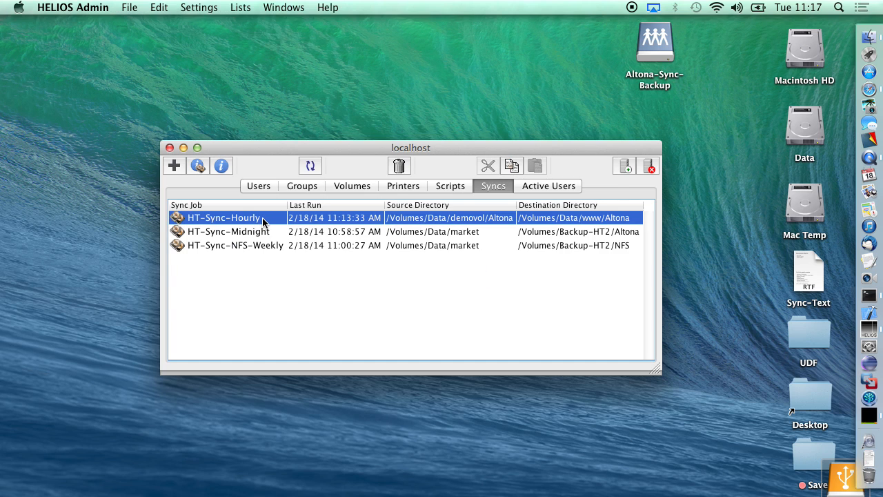
pyautogui.click(197, 166)
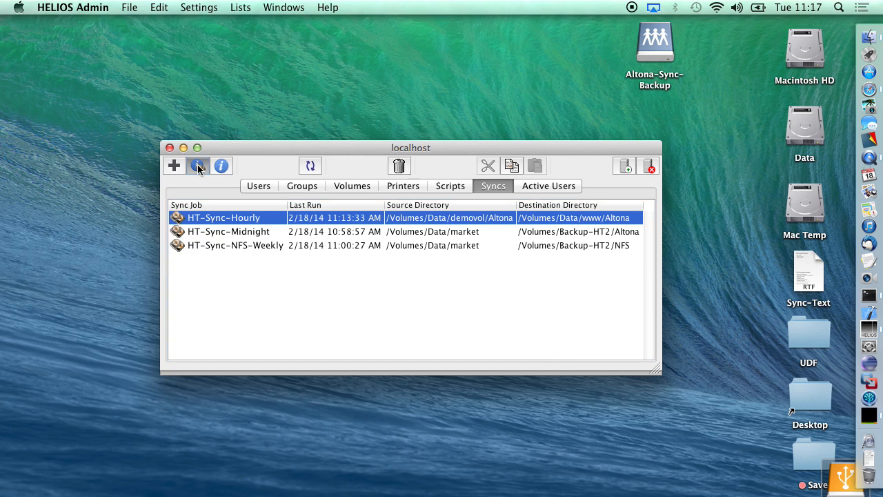
pyautogui.click(414, 66)
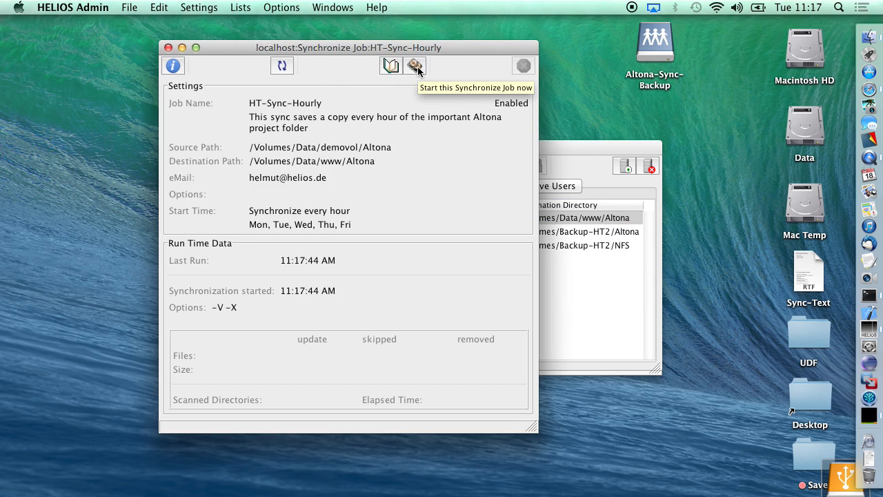
pyautogui.click(416, 67)
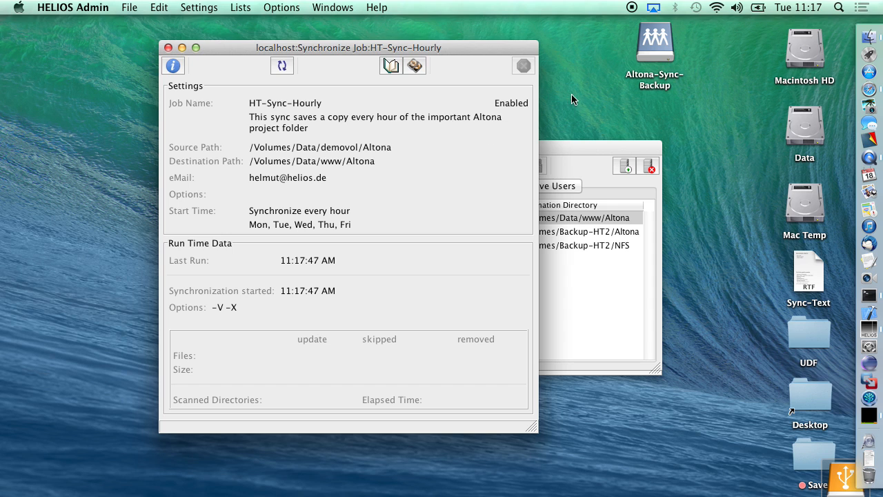
# Step: Check the new copies on Altona-Sync-Backup, then close the backup and job windows
pyautogui.doubleClick(641, 57)
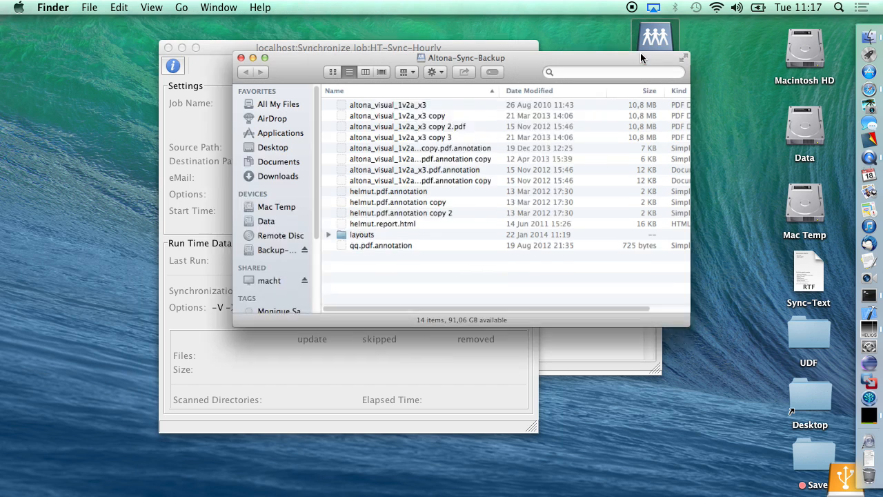
pyautogui.press('super+w')
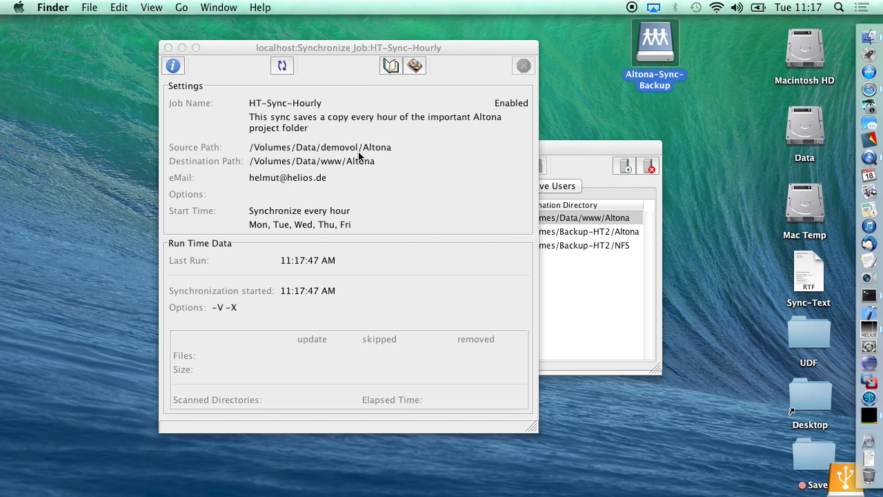
pyautogui.click(169, 47)
# Step: Review HT-Sync-Midnight's settings, then start the job from its run-time window
pyautogui.click(228, 233)
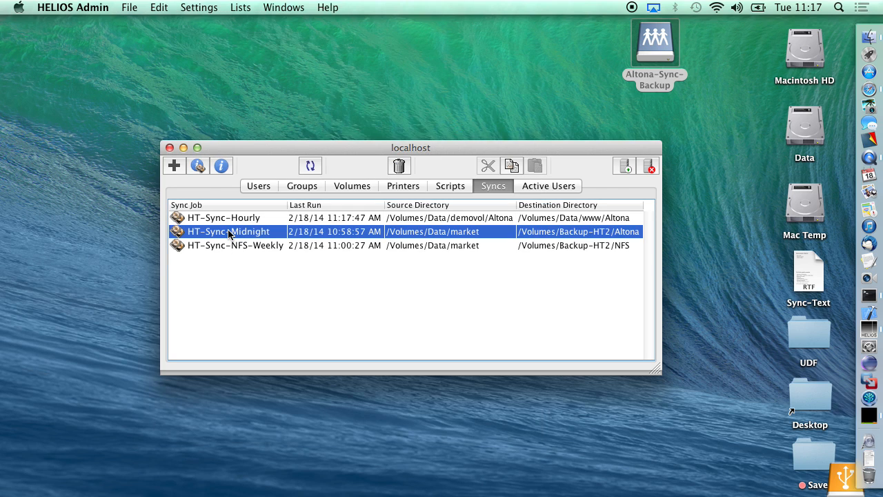
pyautogui.click(221, 168)
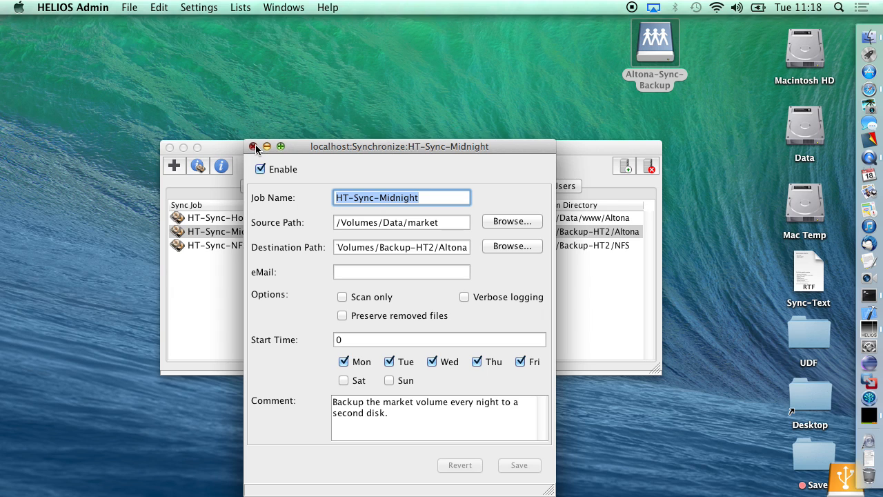
pyautogui.click(254, 147)
pyautogui.click(198, 166)
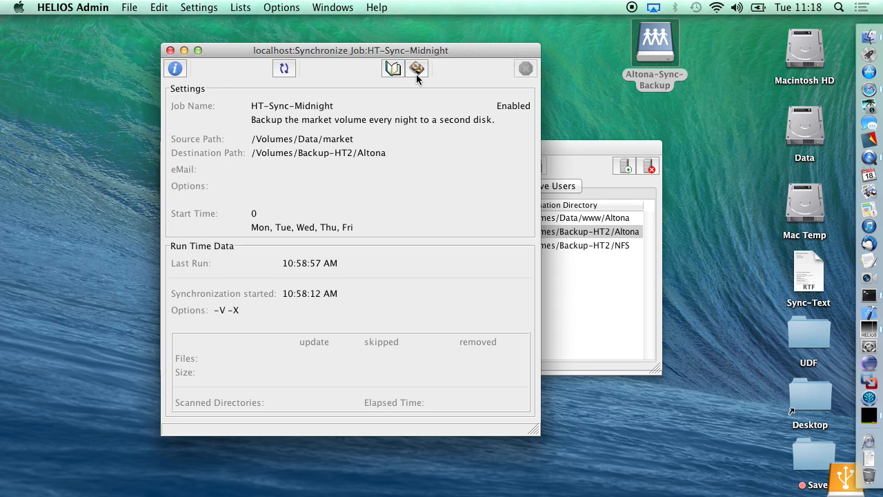
pyautogui.click(416, 74)
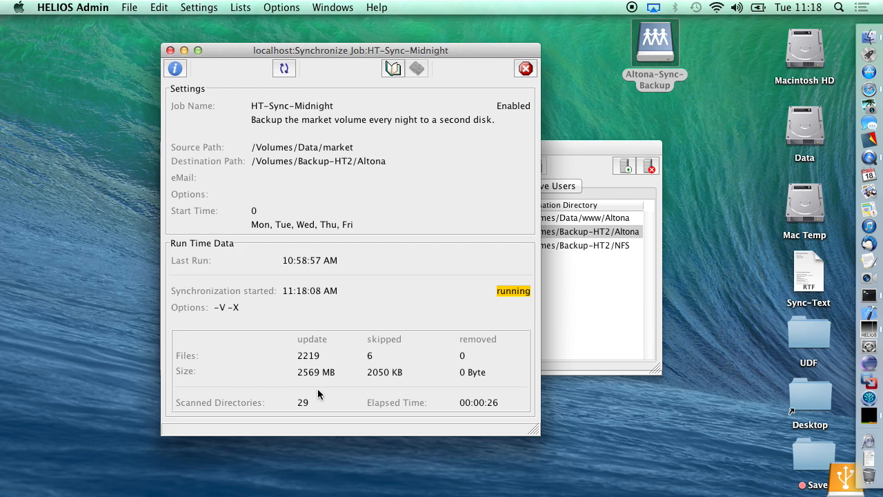
# Step: Move the running job window left and review HT-Sync-Midnight's settings without changes
pyautogui.moveTo(324, 50); pyautogui.dragTo(188, 57)
pyautogui.click(451, 303)
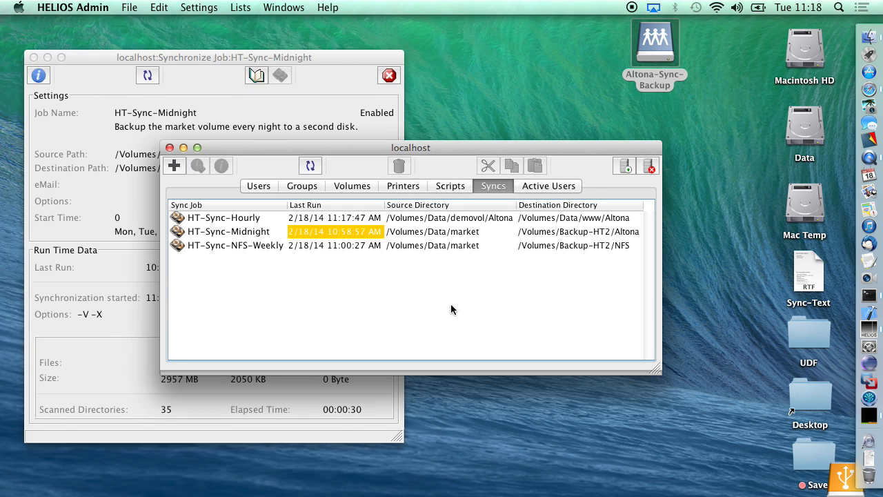
pyautogui.click(255, 219)
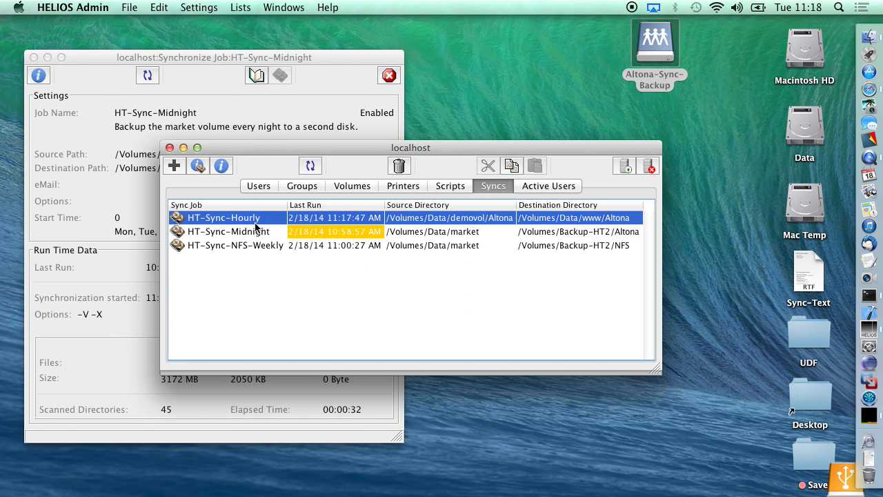
pyautogui.click(255, 233)
pyautogui.click(223, 167)
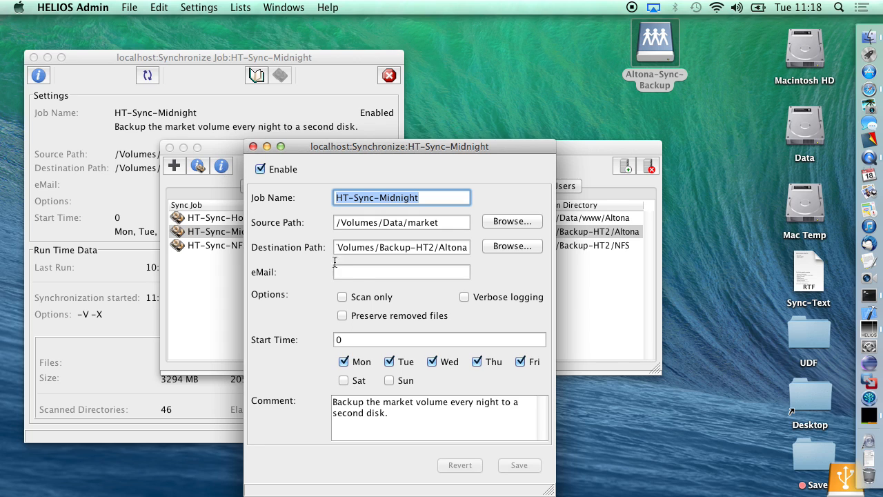
pyautogui.click(360, 271)
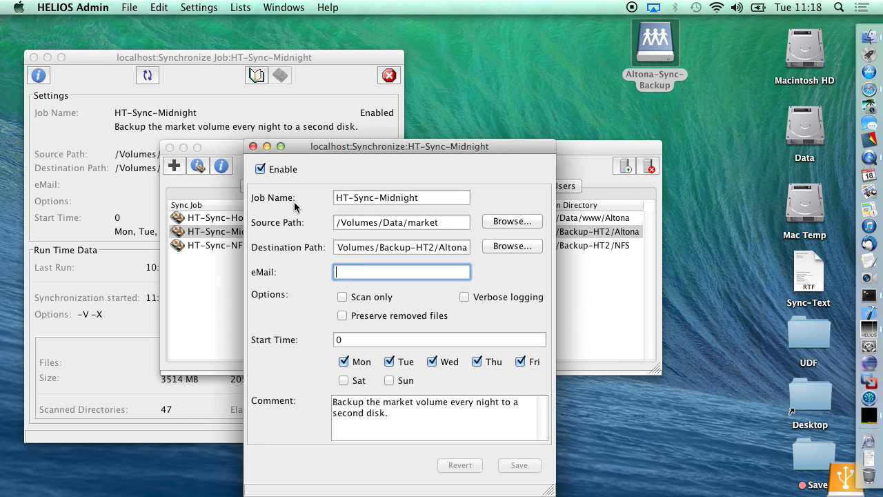
pyautogui.click(254, 145)
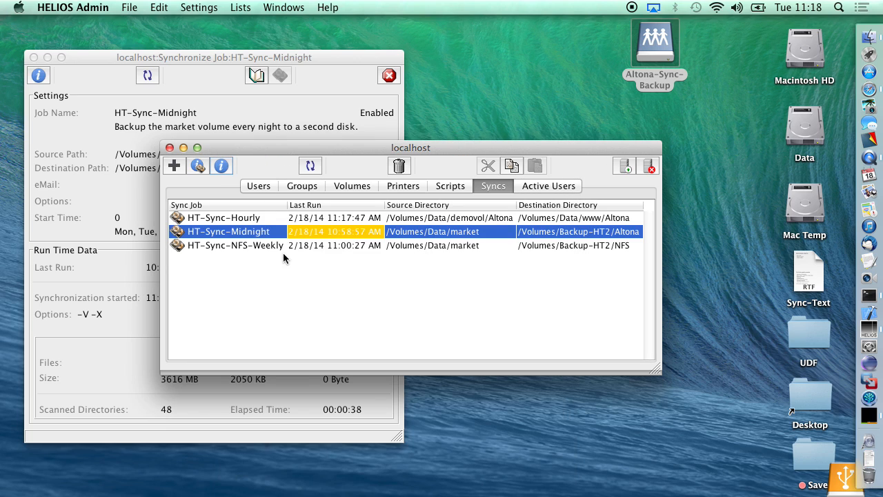
# Step: Switch between the job windows and open Lists > Sync Log Files
pyautogui.click(236, 124)
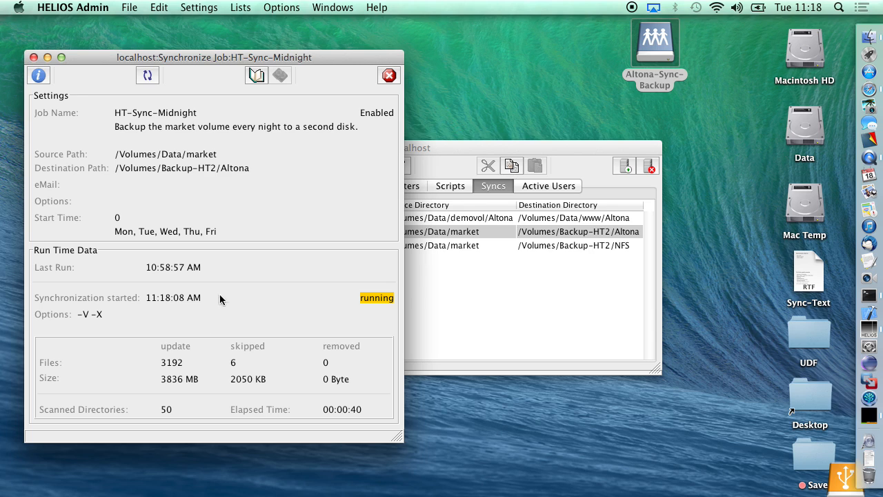
pyautogui.click(455, 292)
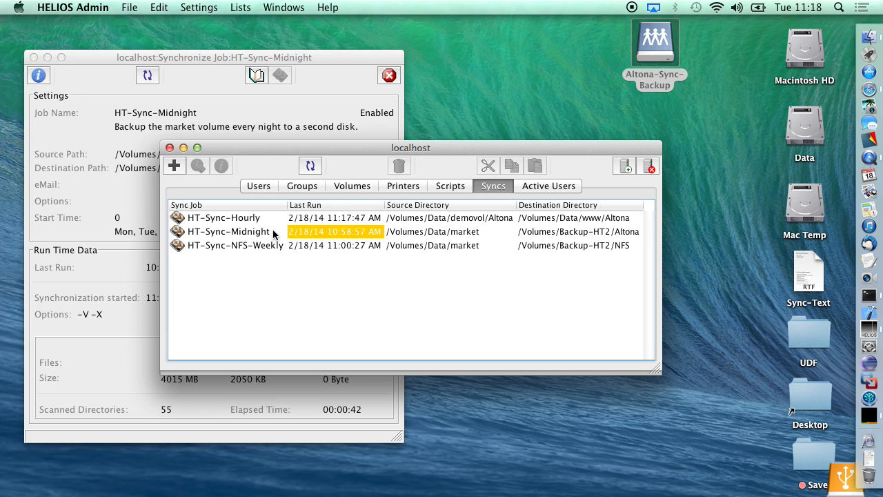
pyautogui.click(248, 6)
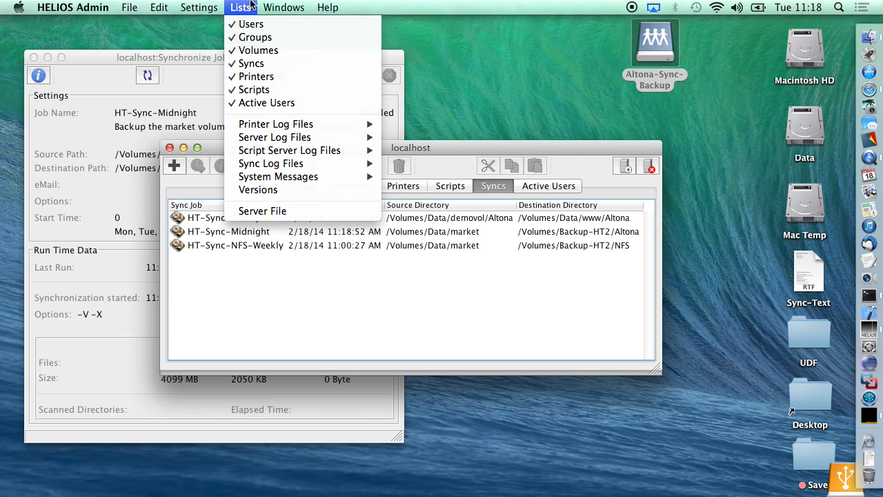
pyautogui.moveTo(324, 166)
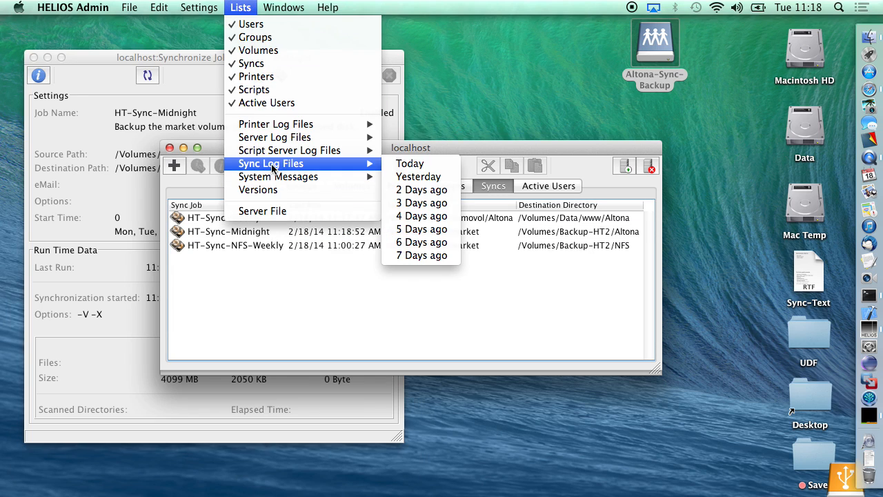
# Step: Open today's sync log, select the newest HT-Sync-Midnight 11:18:52 AM entry, then close the log
pyautogui.click(410, 163)
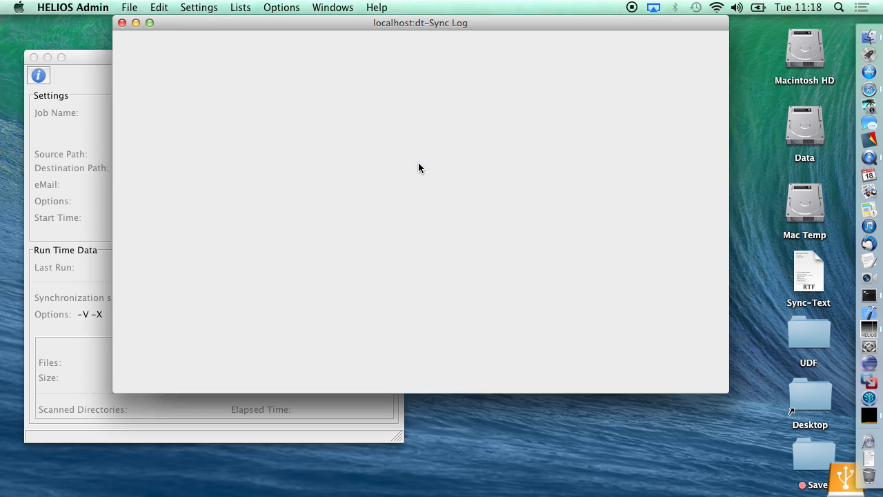
pyautogui.click(278, 191)
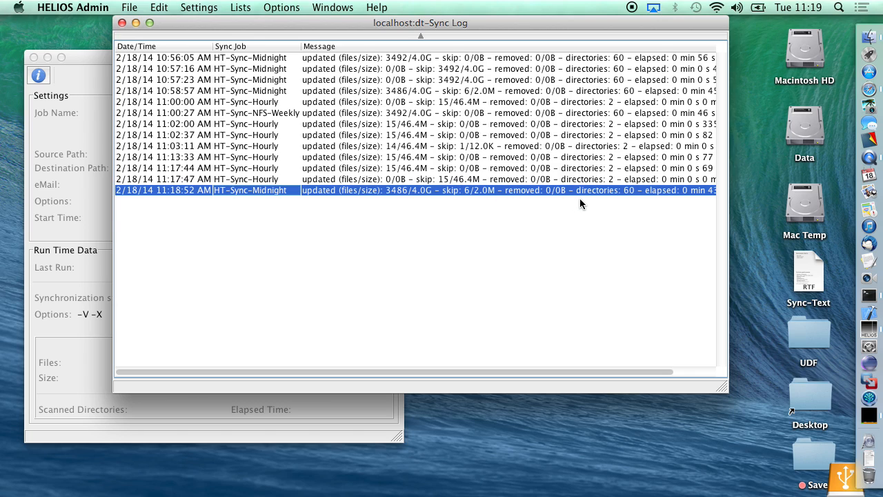
pyautogui.click(122, 24)
# Step: Bring the finished HT-Sync-Midnight job window forward and close it
pyautogui.click(107, 167)
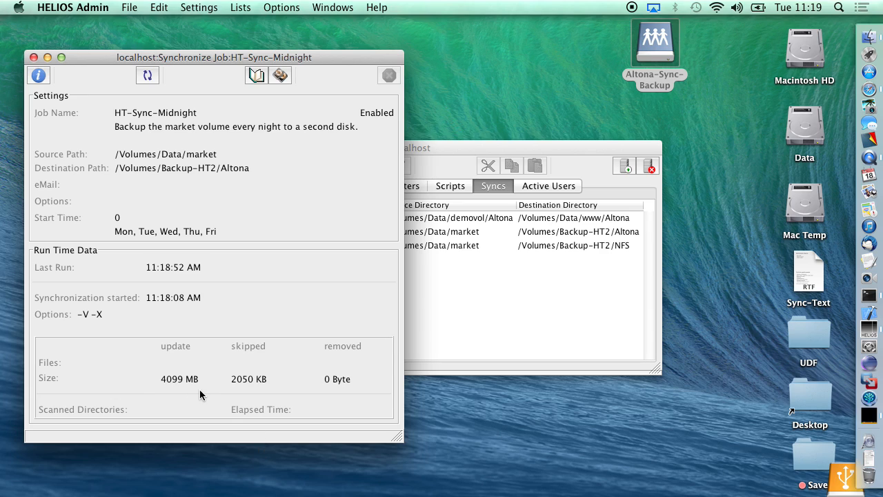
pyautogui.click(33, 57)
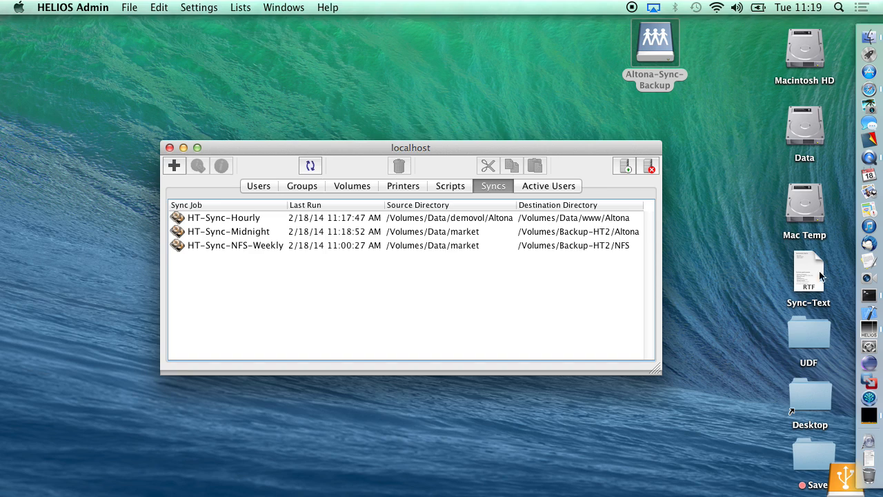
# Step: Open Terminal, switch to root with su, and run dt to list its subcommands
pyautogui.click(870, 297)
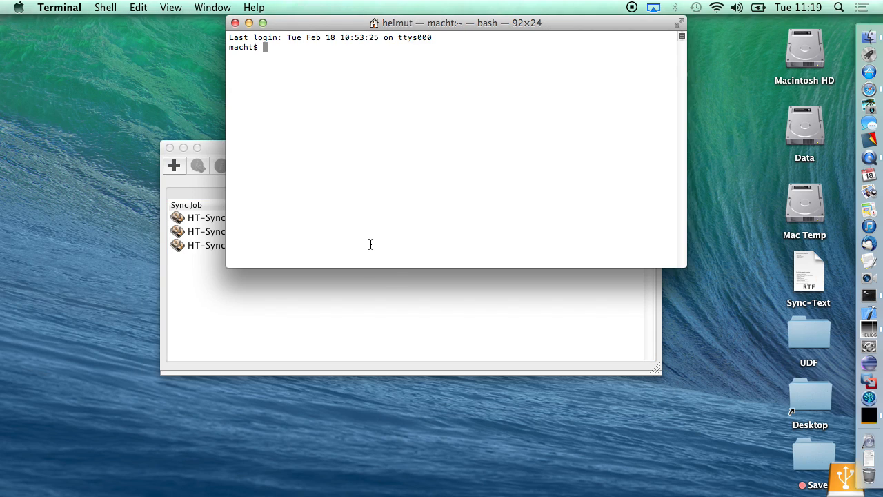
pyautogui.write('su')
pyautogui.press('Return')
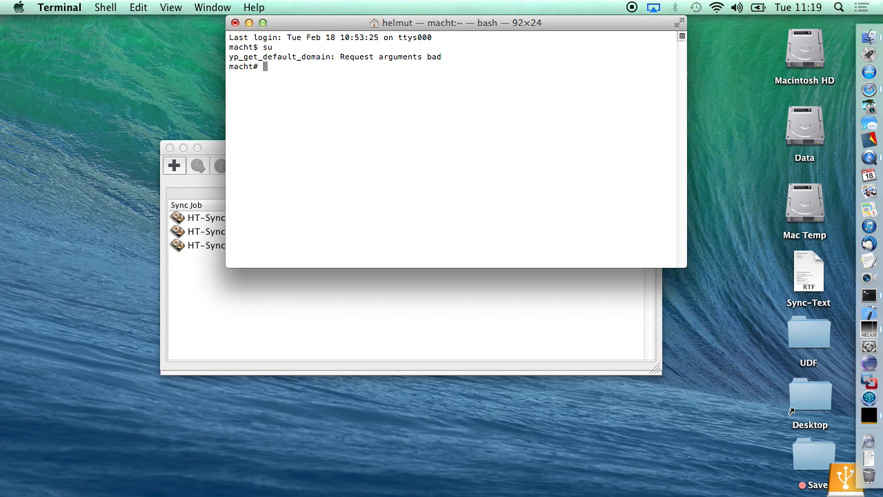
pyautogui.write('dt')
pyautogui.press('Return')
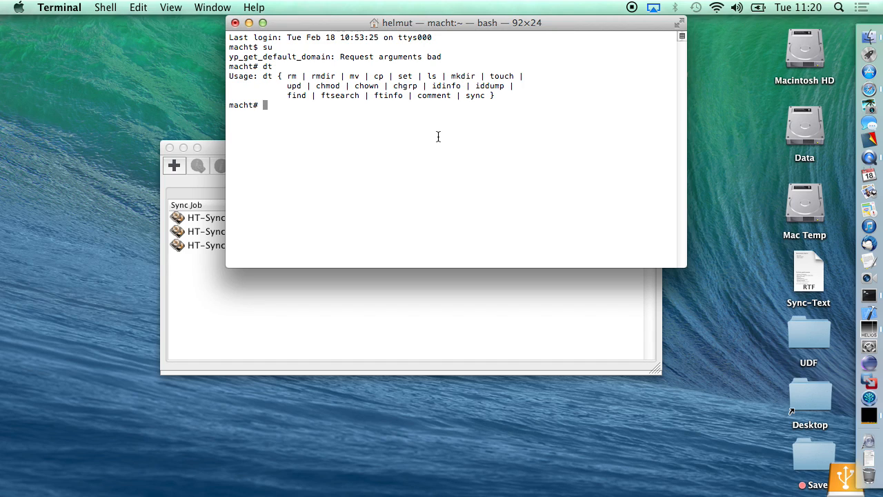
# Step: Highlight 'sync' in the dt usage, enlarge the text twice, and hide Terminal
pyautogui.doubleClick(477, 98)
pyautogui.press('super+plus')
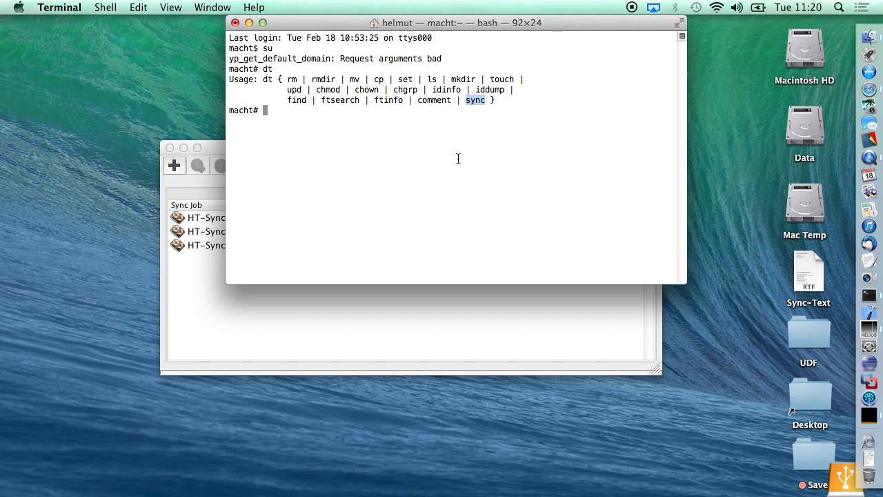
pyautogui.press('super+plus')
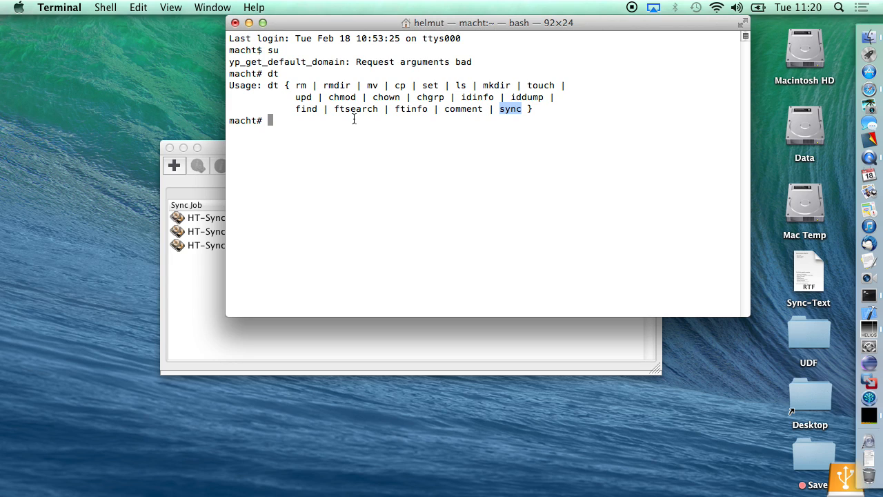
pyautogui.press('super+h')
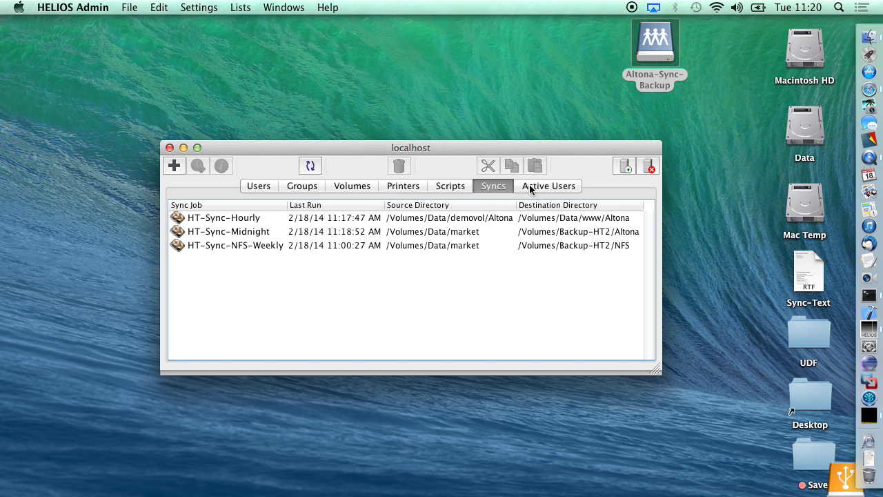
# Step: In Safari, return to the HELIOS home page and open 'What is new in UB64 (beta)?'
pyautogui.click(869, 89)
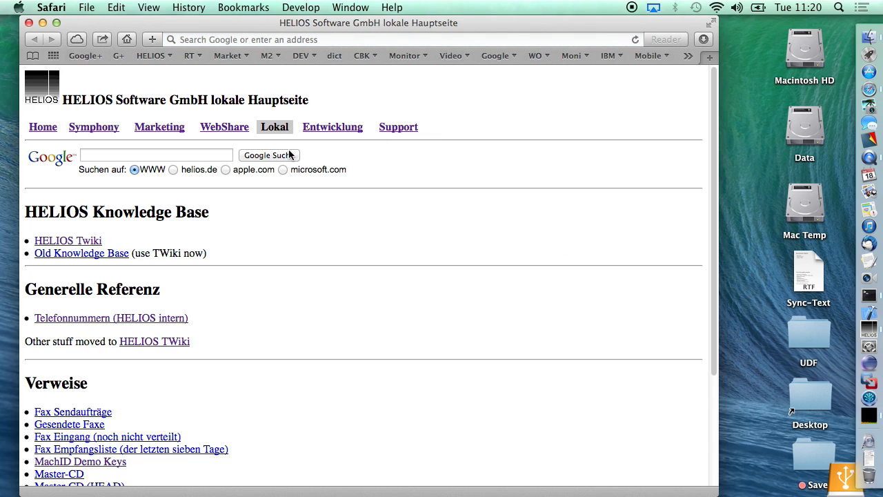
pyautogui.click(43, 127)
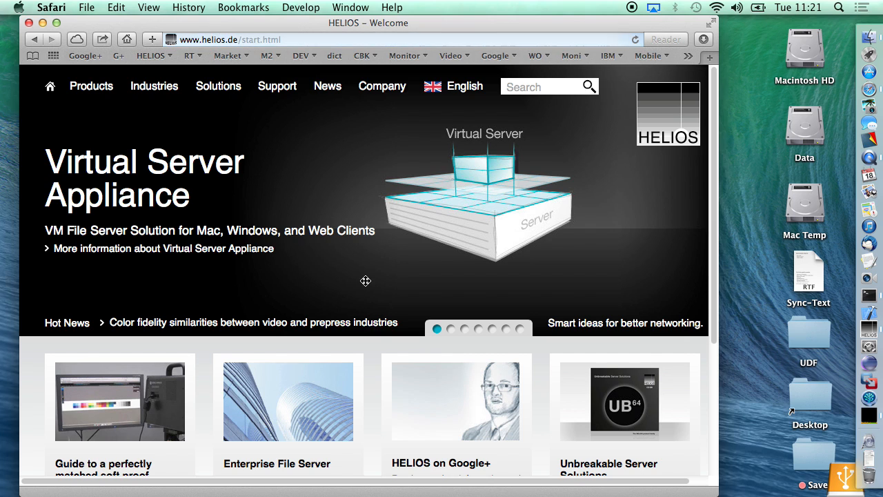
pyautogui.click(494, 329)
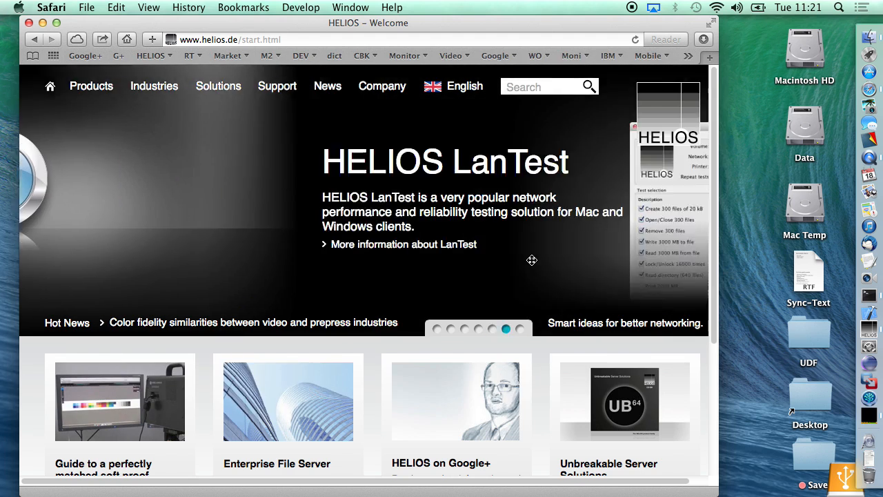
pyautogui.scroll(-5, 677, 388)
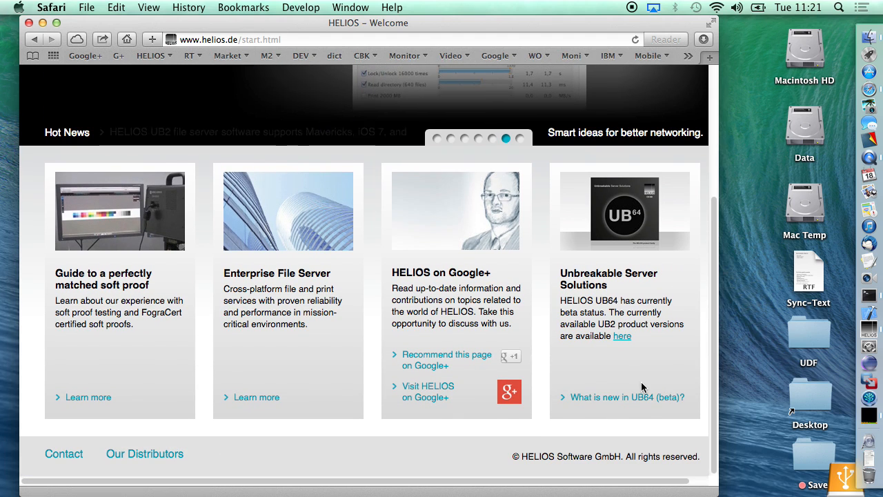
pyautogui.click(638, 398)
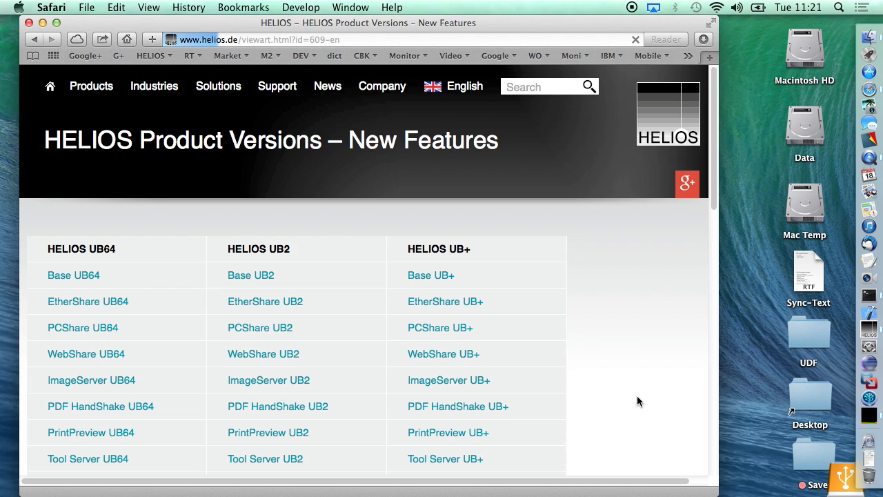
# Step: Read through the New Features in HELIOS Base UB64 list, then return to the Welcome home page
pyautogui.click(78, 275)
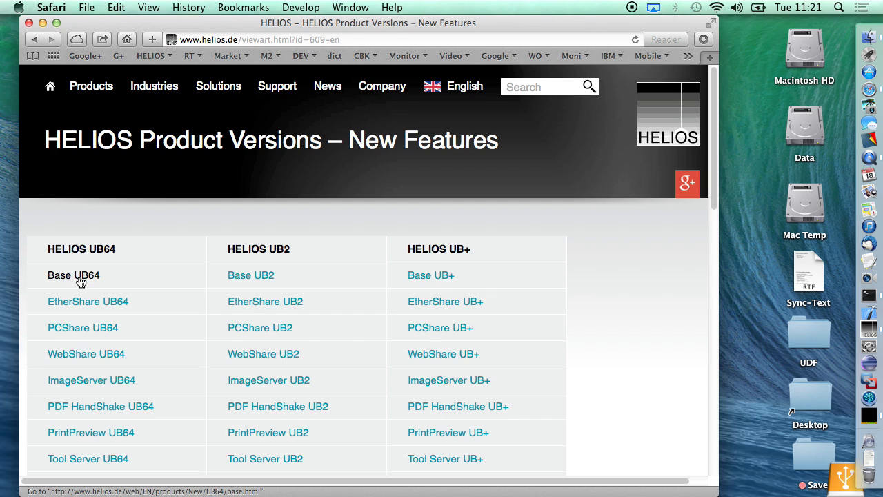
pyautogui.scroll(-5, 210, 290)
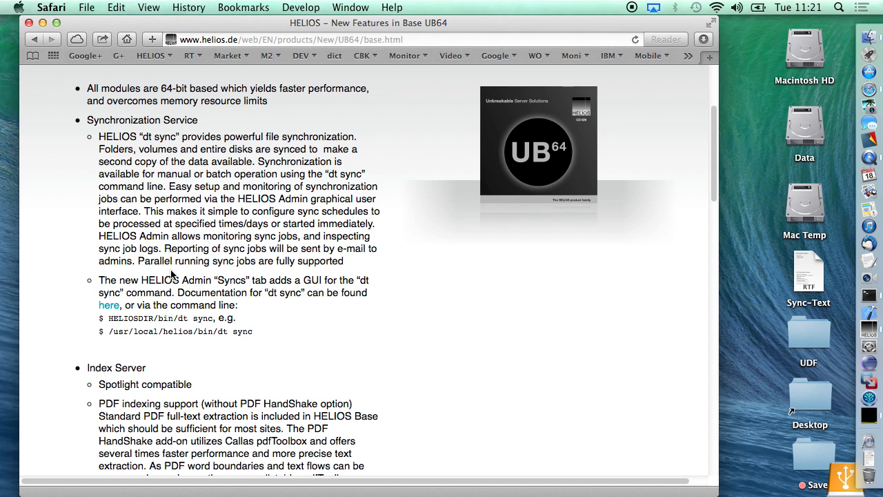
pyautogui.scroll(-1, 171, 275)
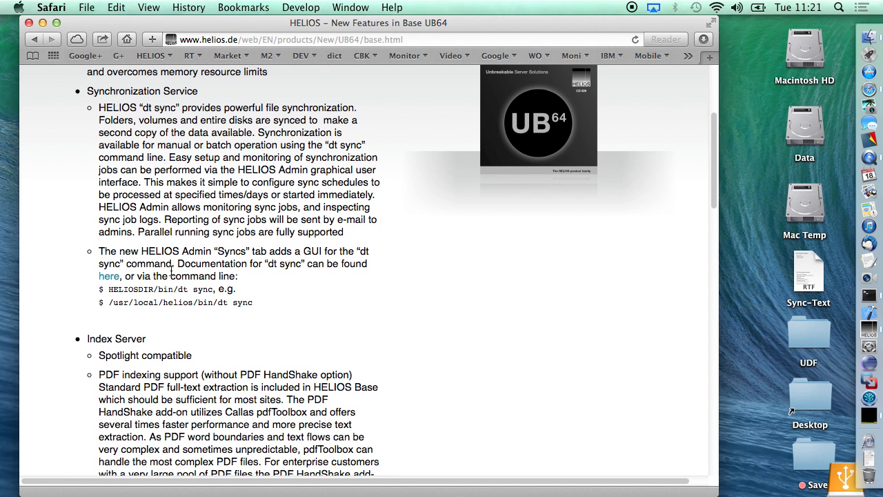
pyautogui.scroll(4, 172, 276)
pyautogui.scroll(-8, 167, 276)
pyautogui.scroll(-15, 167, 276)
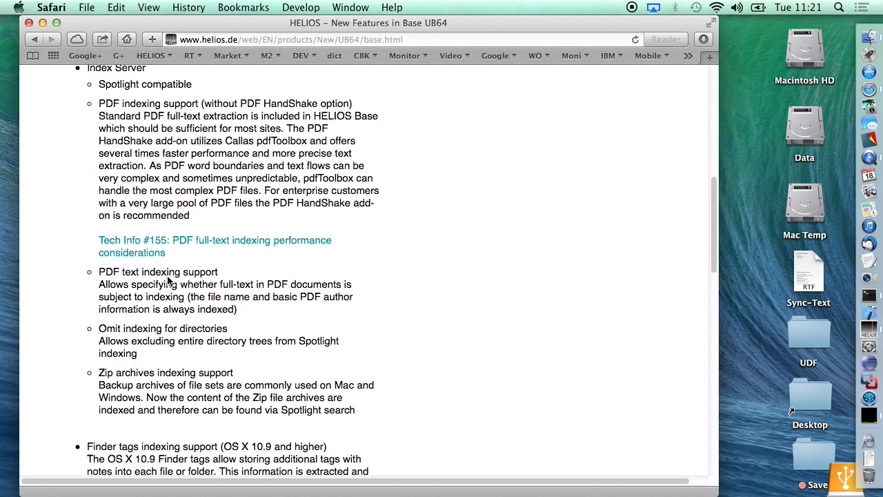
pyautogui.scroll(20, 167, 276)
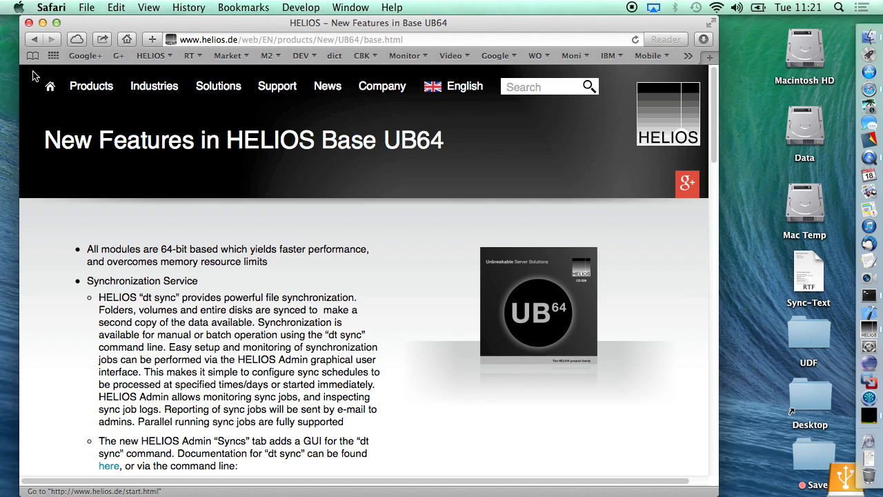
pyautogui.click(50, 87)
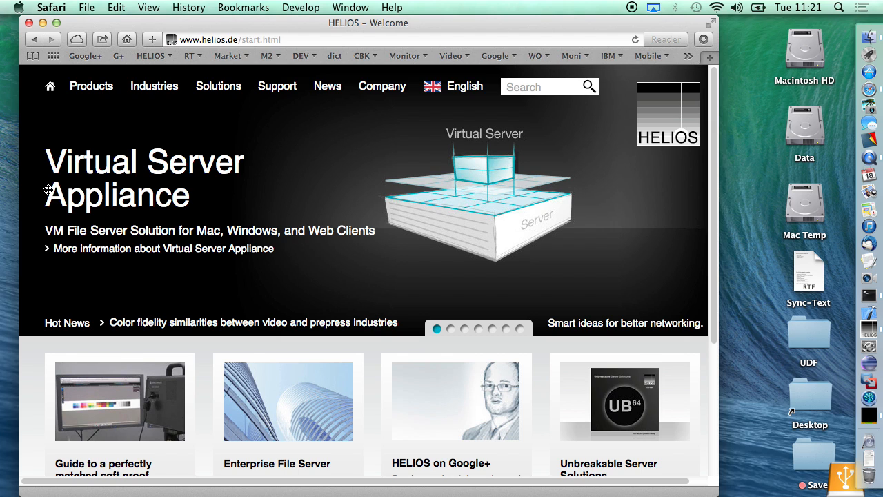
# Step: Follow the 'Visit HELIOS on Google+' link to open the Google+ profile in a new tab
pyautogui.moveTo(79, 96)
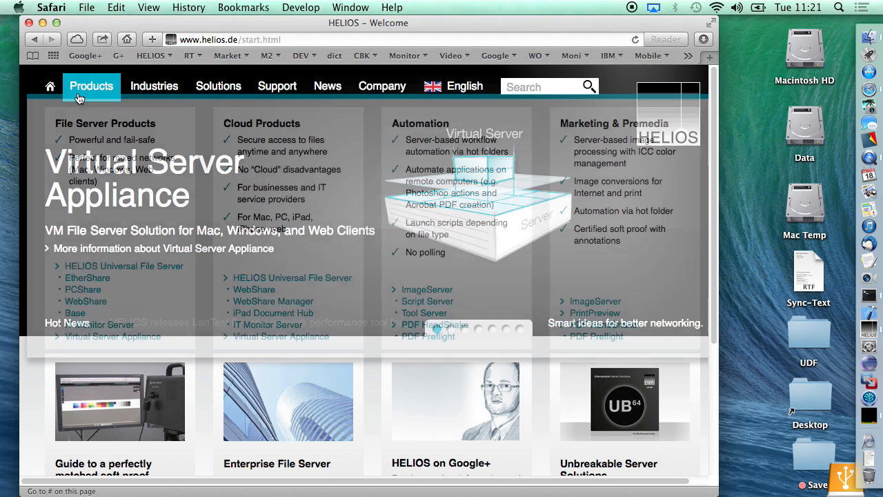
pyautogui.scroll(-5, 367, 426)
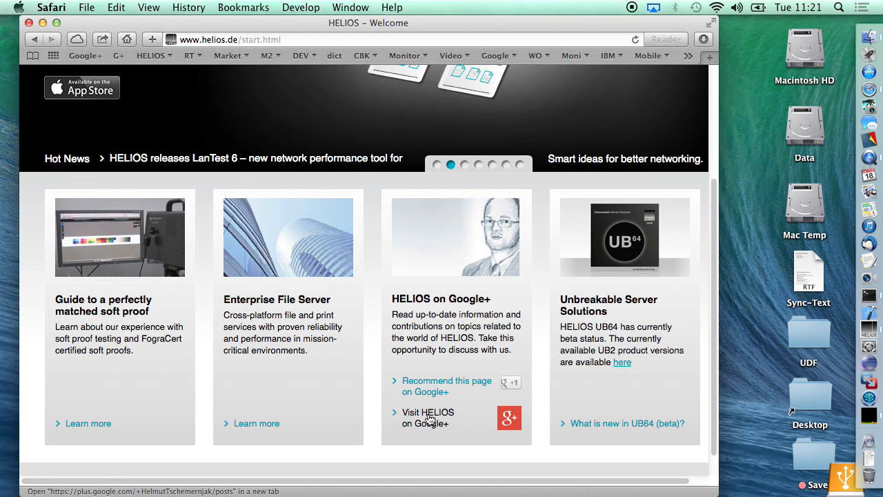
pyautogui.click(427, 417)
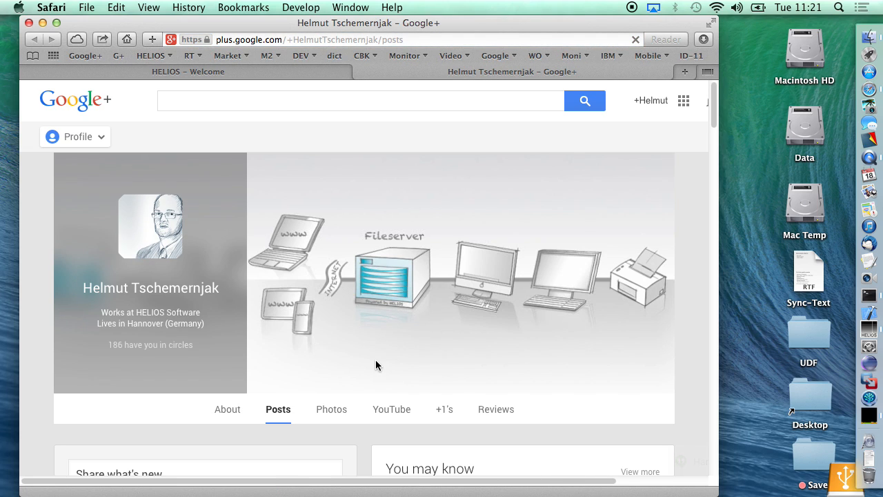
# Step: Browse the Posts feed and expand the 8-comment thread on the UB64 beta2 post
pyautogui.scroll(-5, 375, 360)
pyautogui.scroll(-5, 375, 365)
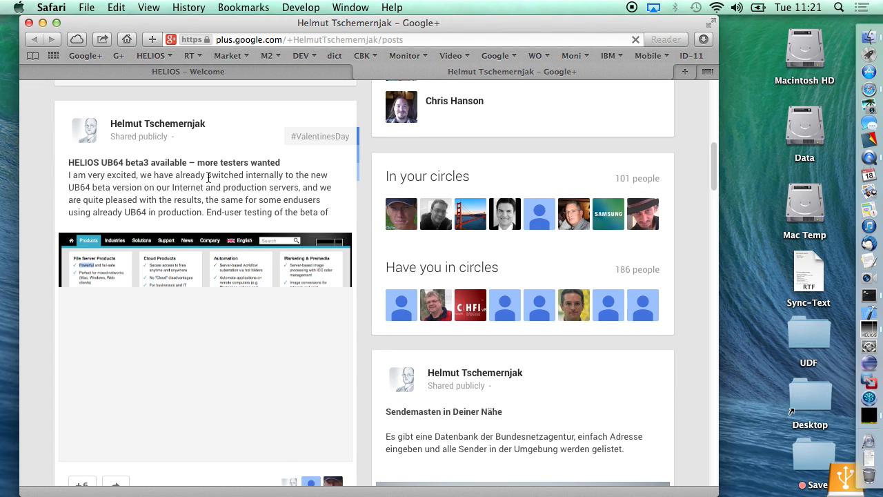
pyautogui.scroll(9, 208, 178)
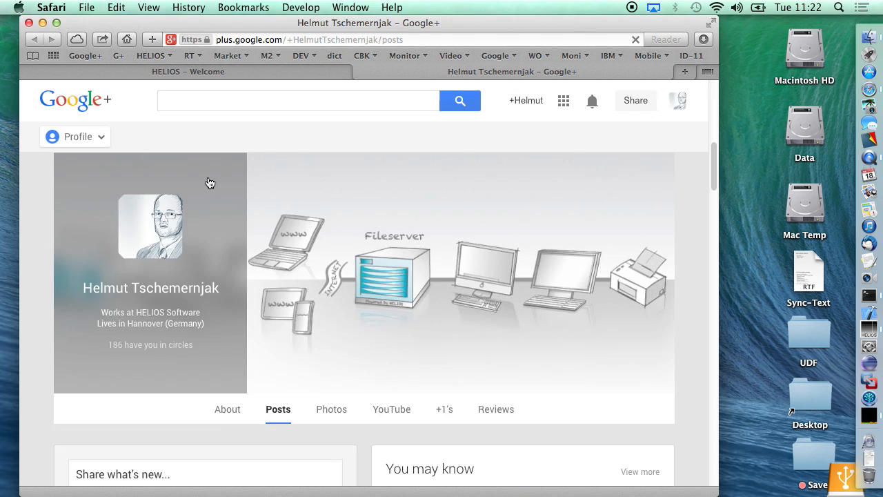
pyautogui.scroll(-4, 208, 177)
pyautogui.scroll(-10, 209, 177)
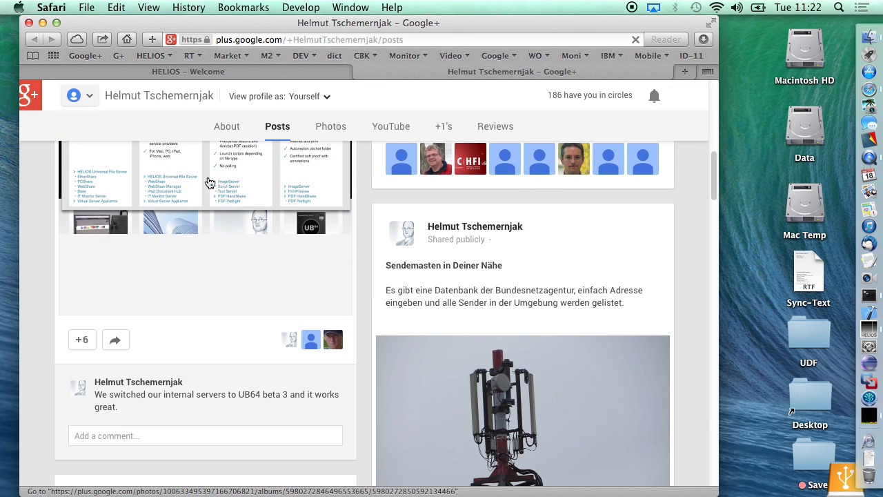
pyautogui.scroll(-3, 210, 183)
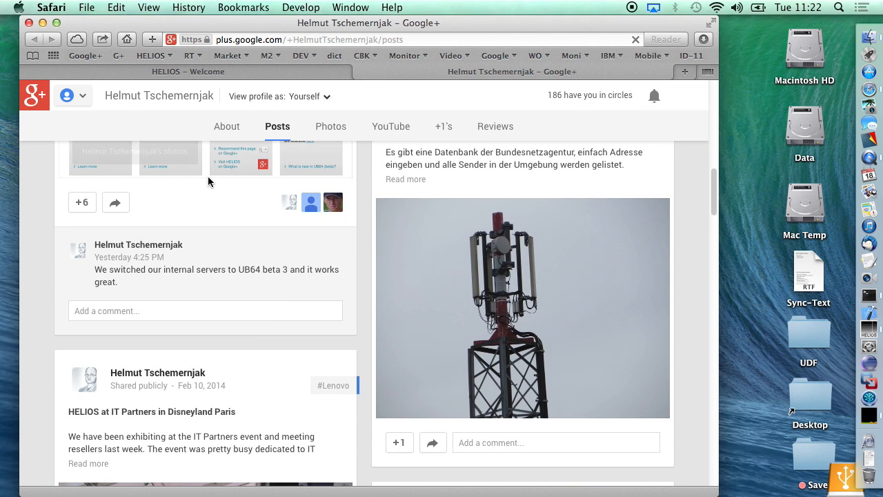
pyautogui.scroll(3, 209, 181)
pyautogui.scroll(3, 207, 181)
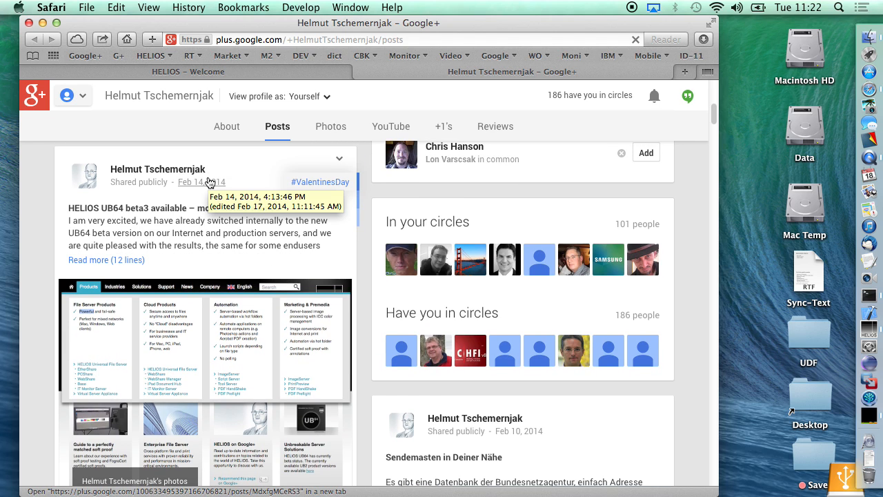
pyautogui.scroll(-10, 209, 180)
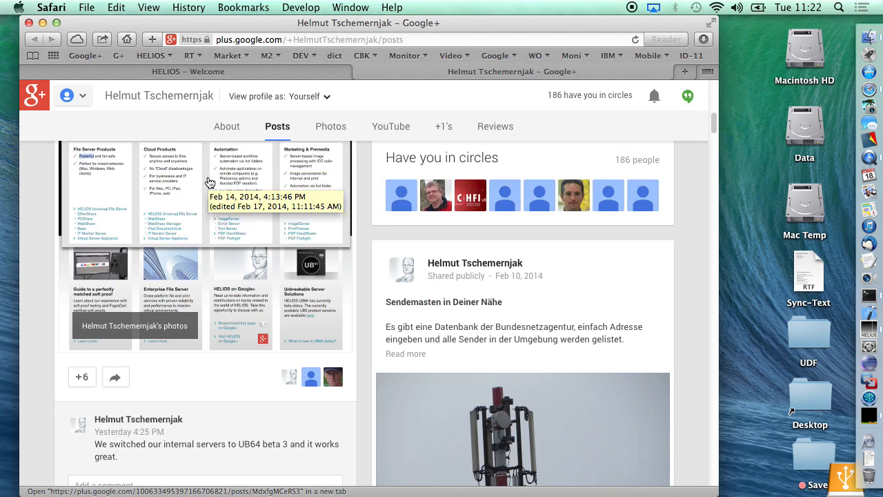
pyautogui.scroll(-3, 209, 181)
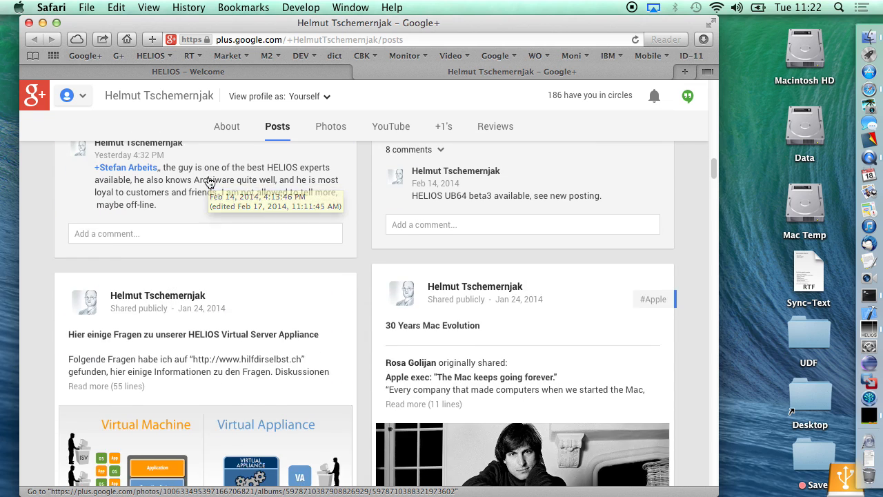
pyautogui.scroll(4, 208, 181)
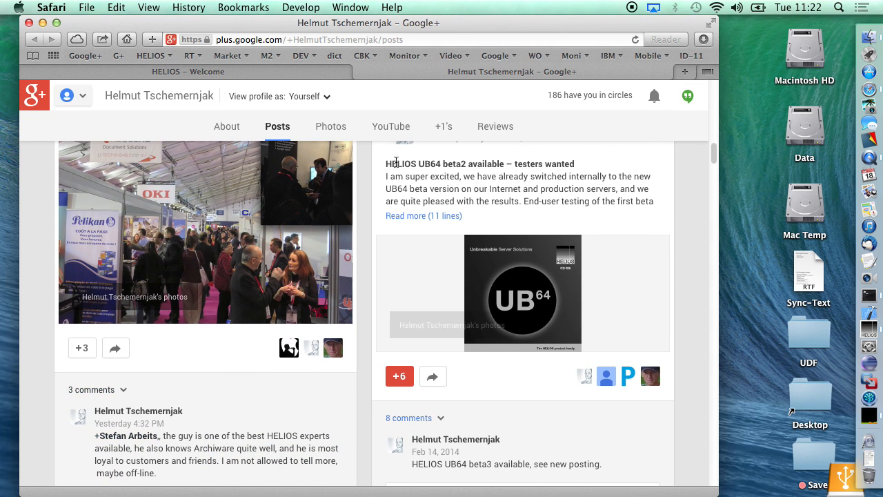
pyautogui.scroll(-3, 476, 292)
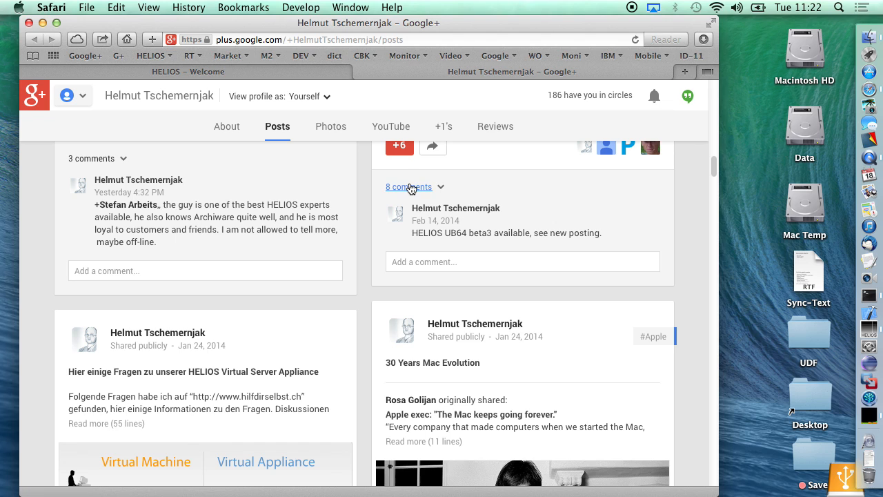
pyautogui.click(431, 187)
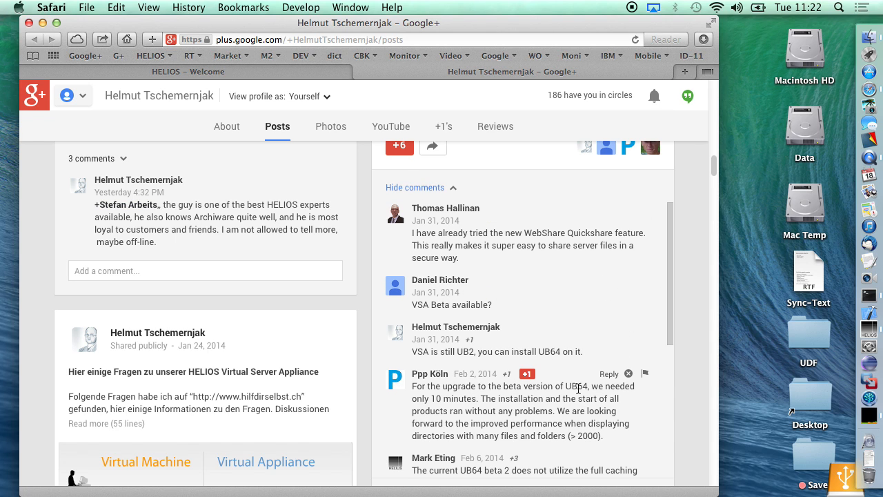
# Step: Bring the Feb 14, 2014 post 'HELIOS UB64 beta3 available – more testers wanted' into view
pyautogui.scroll(-5, 566, 381)
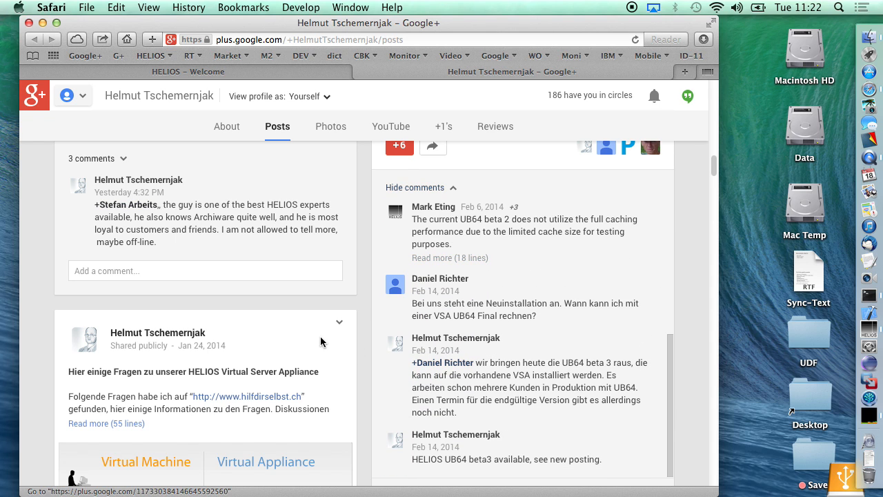
pyautogui.scroll(-3, 320, 336)
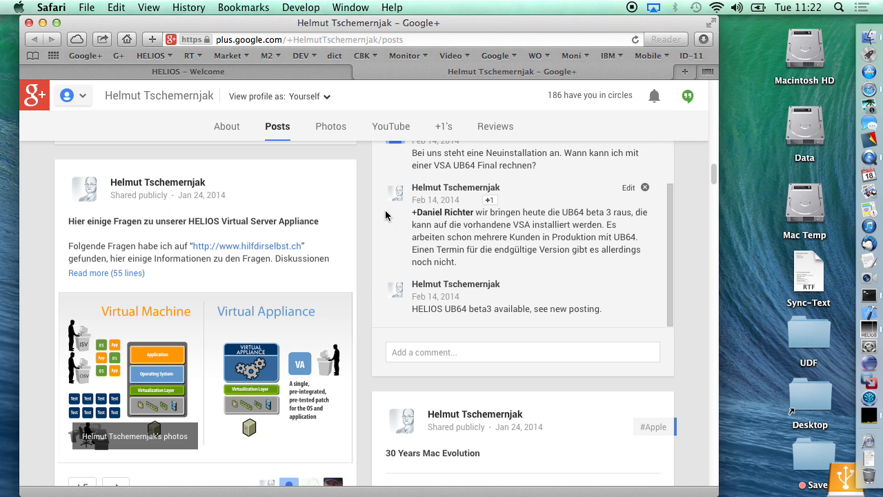
pyautogui.scroll(15, 332, 286)
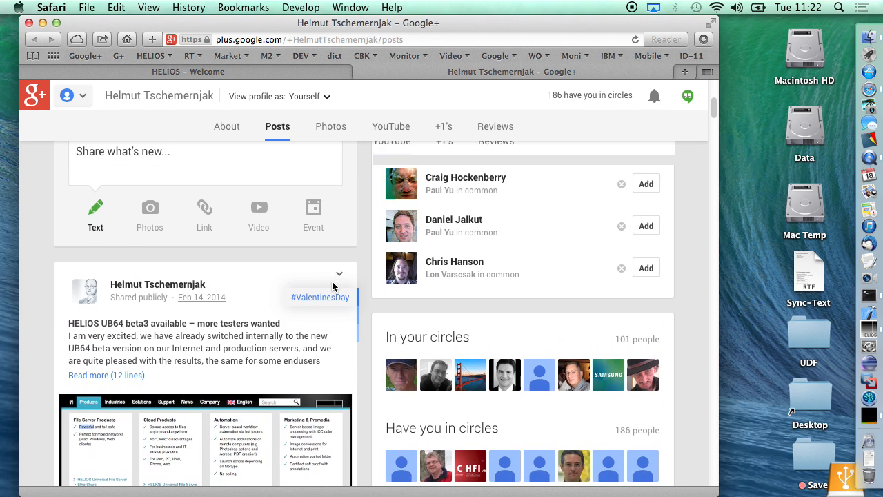
pyautogui.scroll(-2, 332, 286)
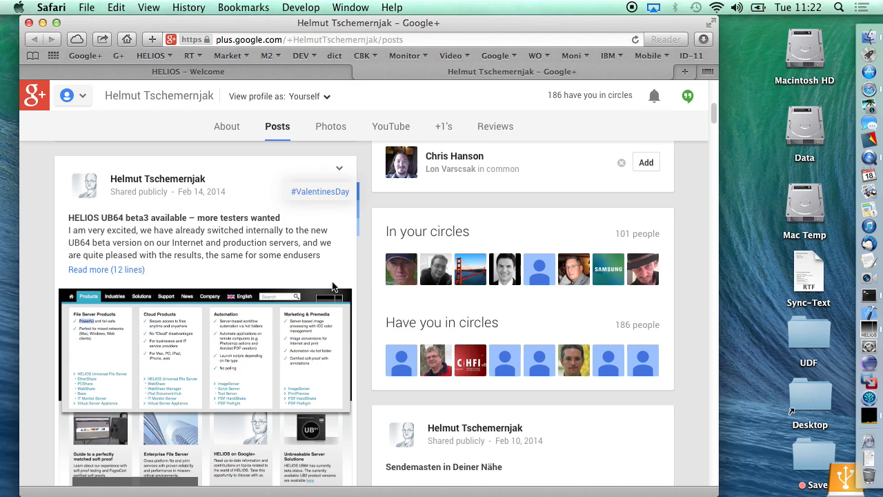